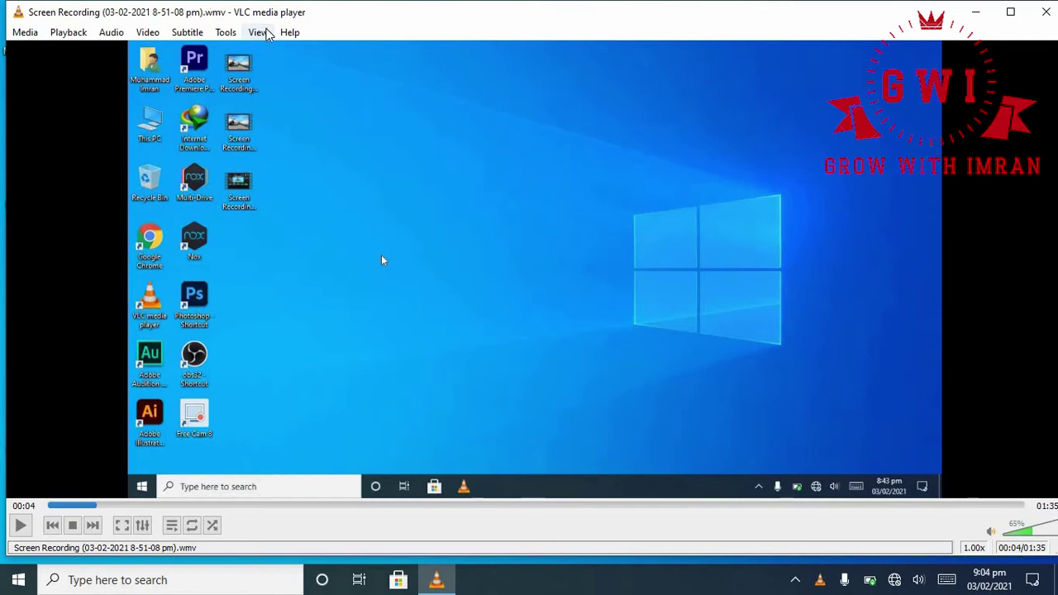
Turn on the advanced playback controls for the player
click(263, 32)
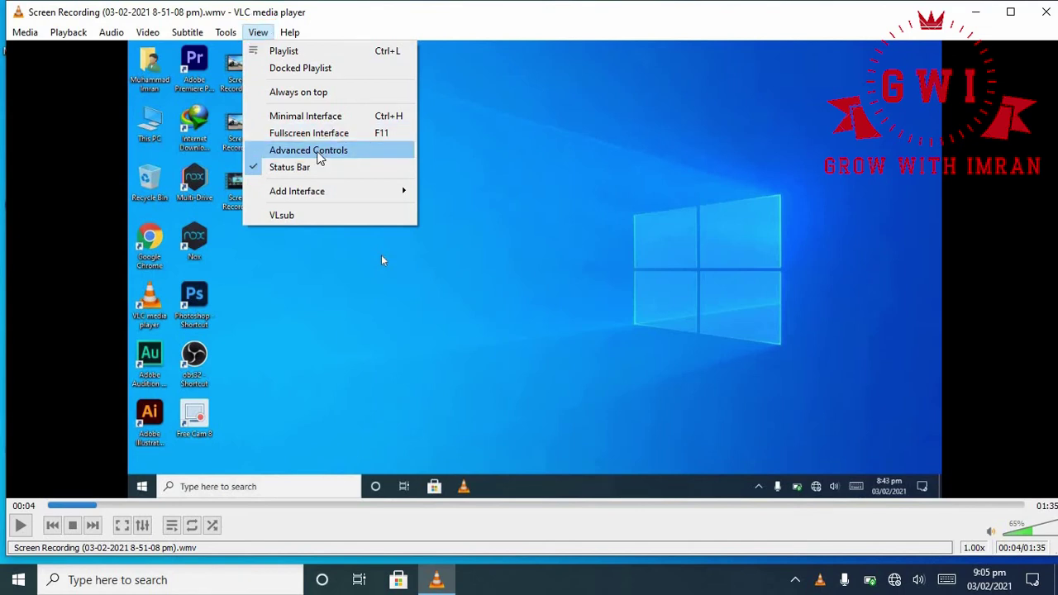
click(320, 157)
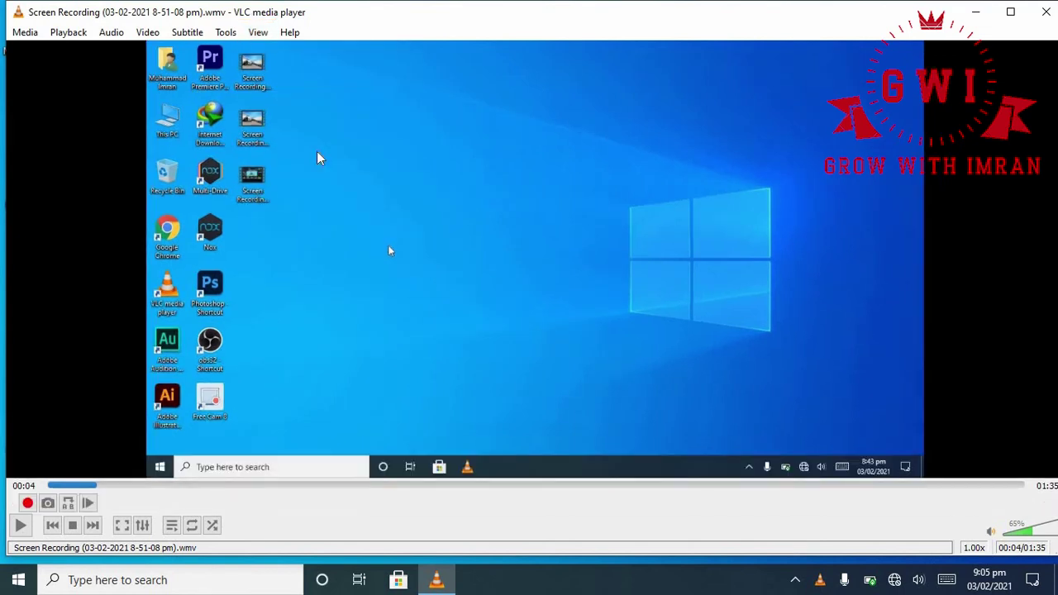
click(259, 32)
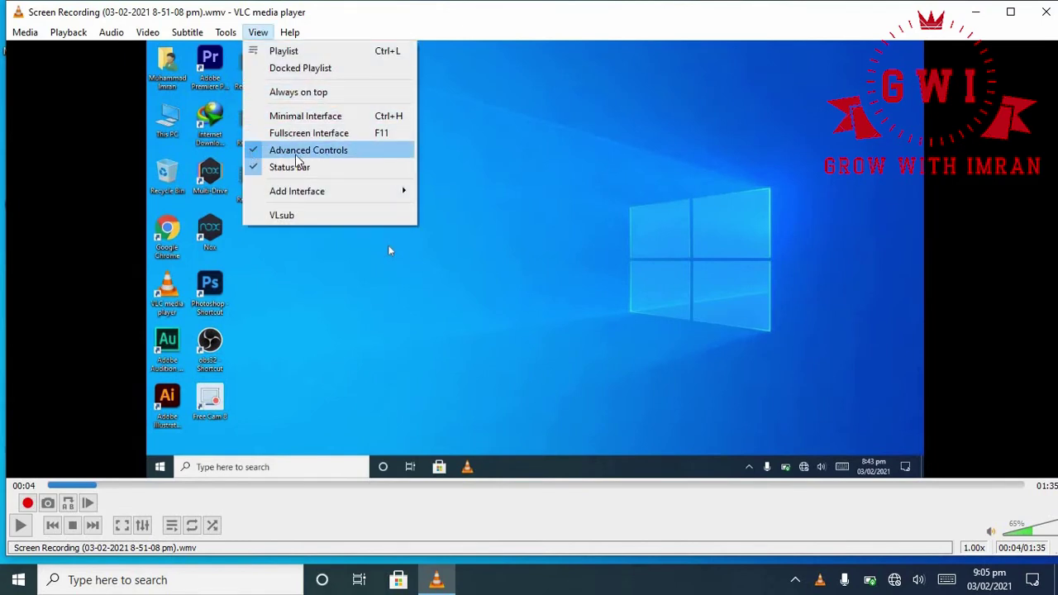
click(130, 506)
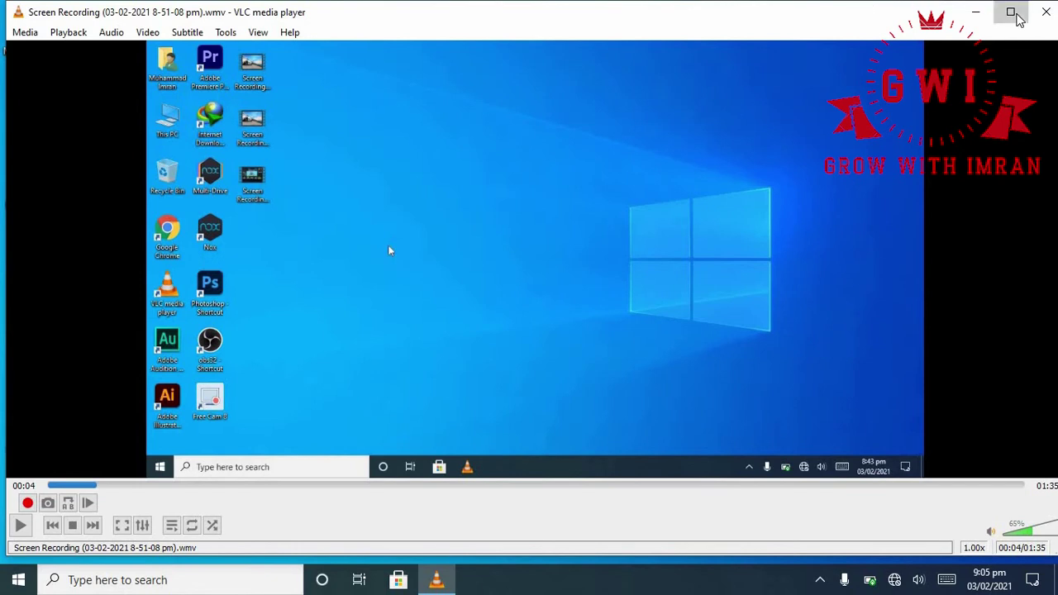
Maximize the player window and take a snapshot of the paused video frame
click(1010, 12)
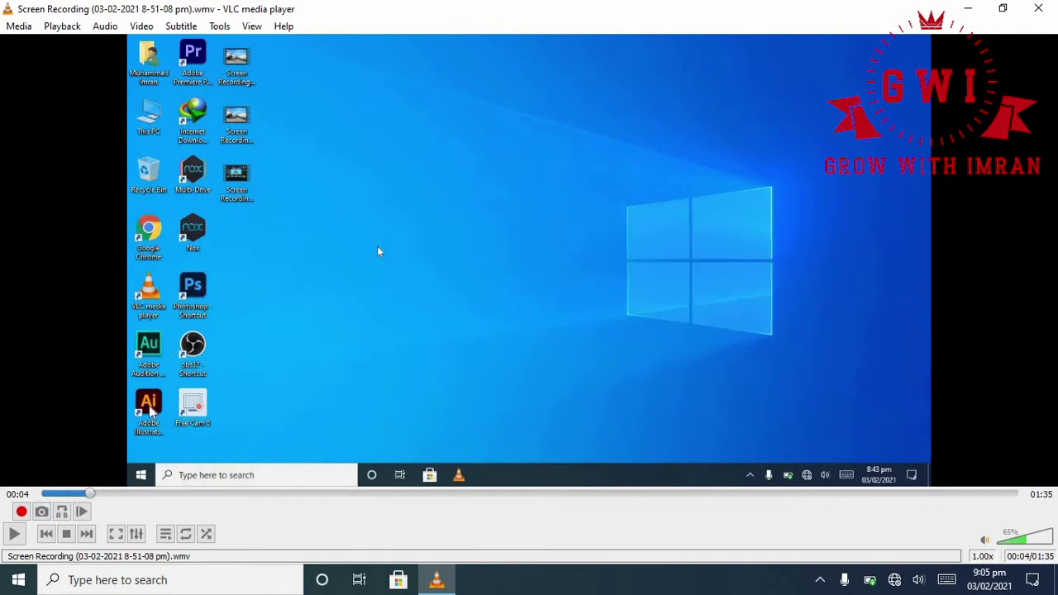
click(42, 512)
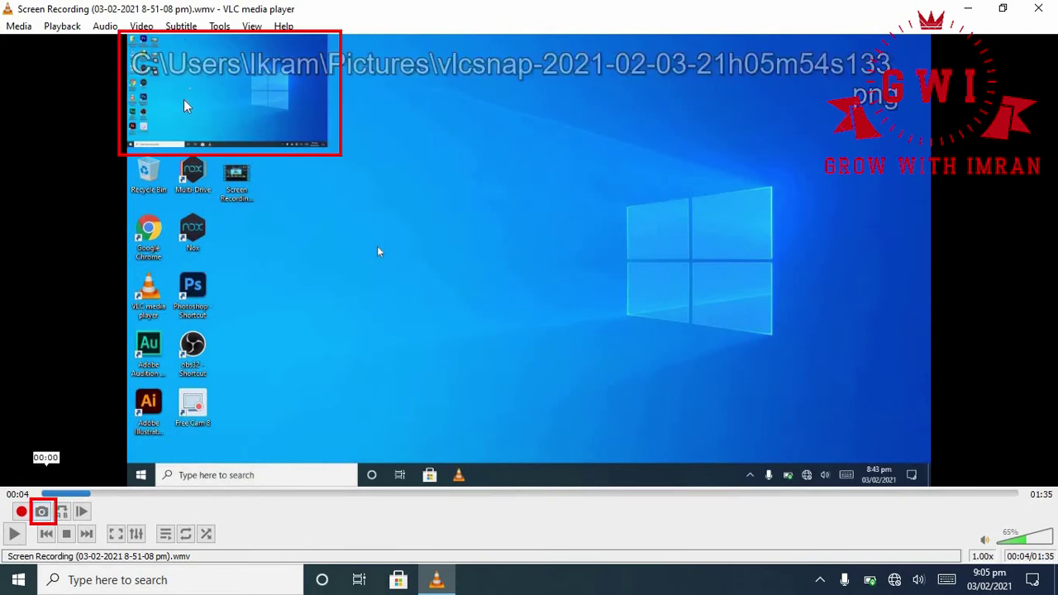
click(43, 512)
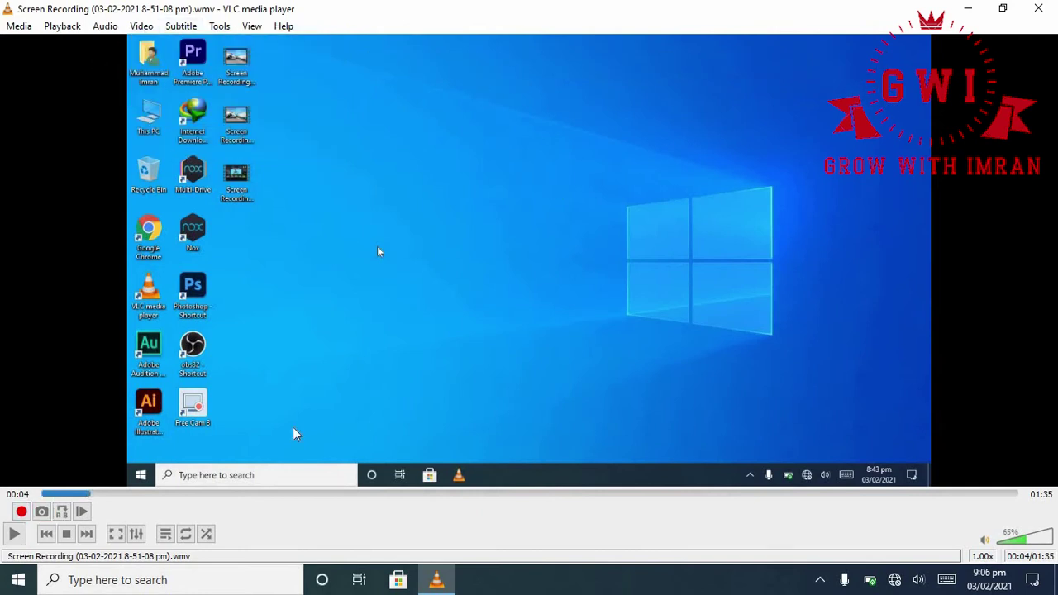
View the playlist in its own window, enlarge that window to full size, and close it again
click(165, 534)
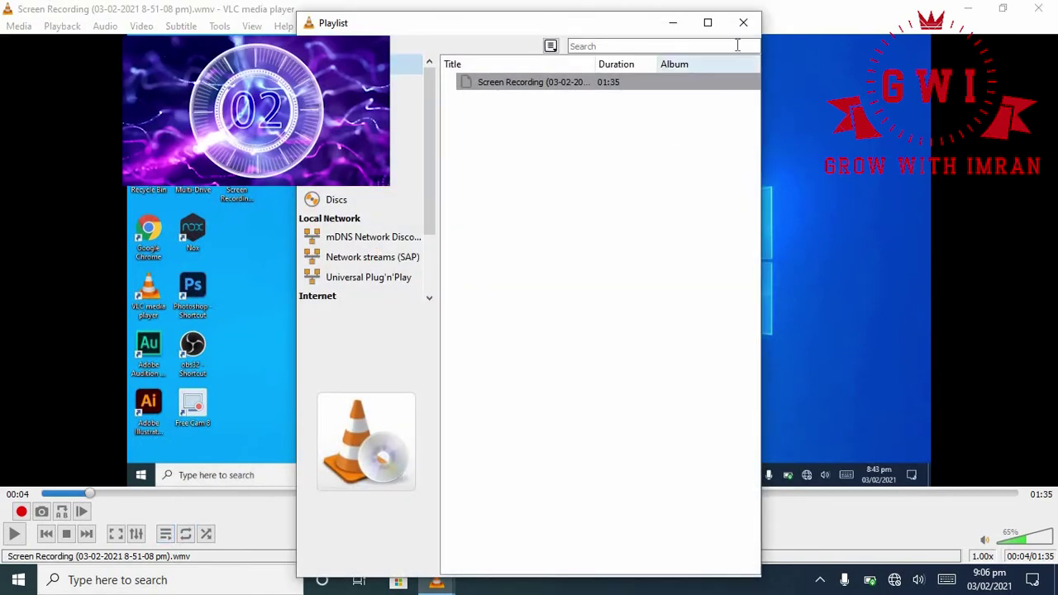
click(164, 535)
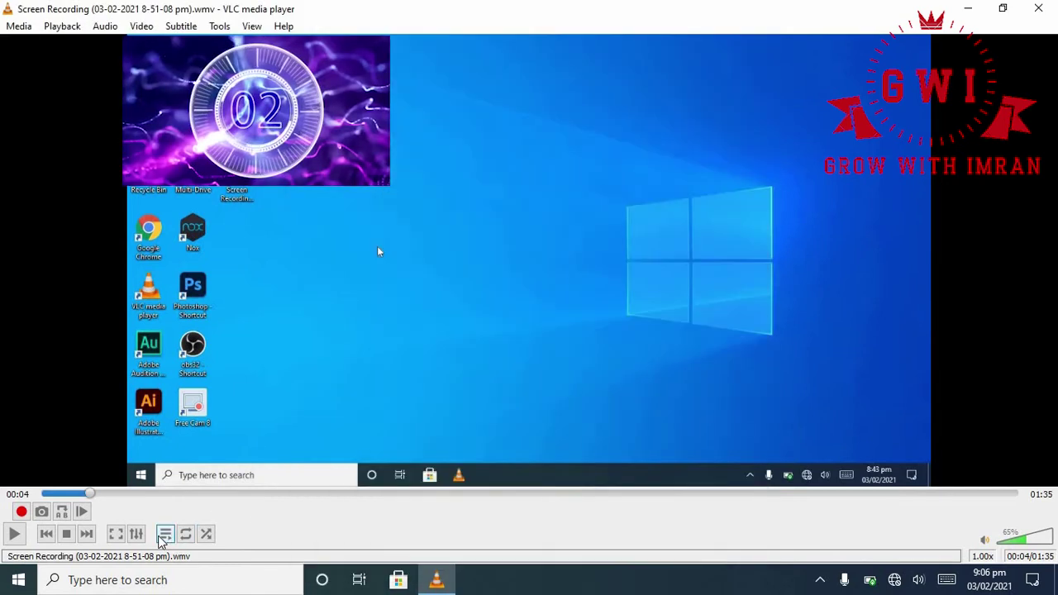
click(164, 534)
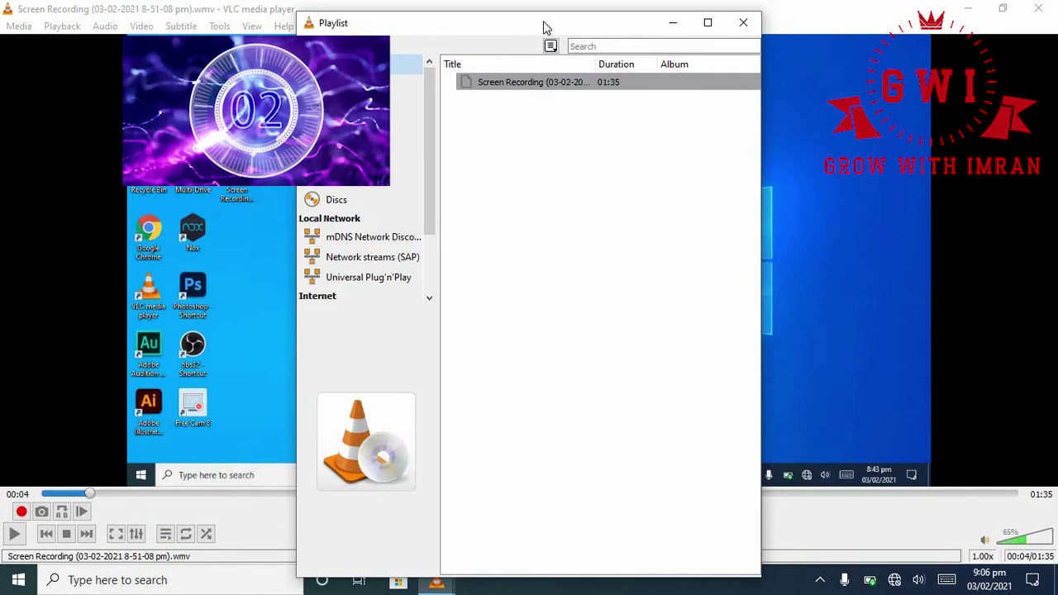
click(710, 24)
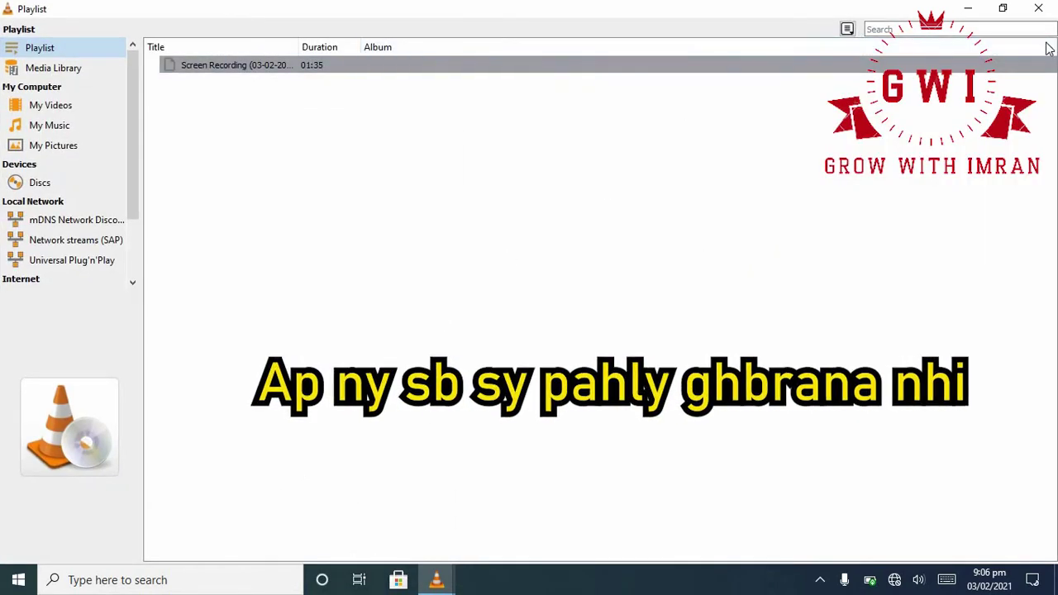
key(ctrl+l)
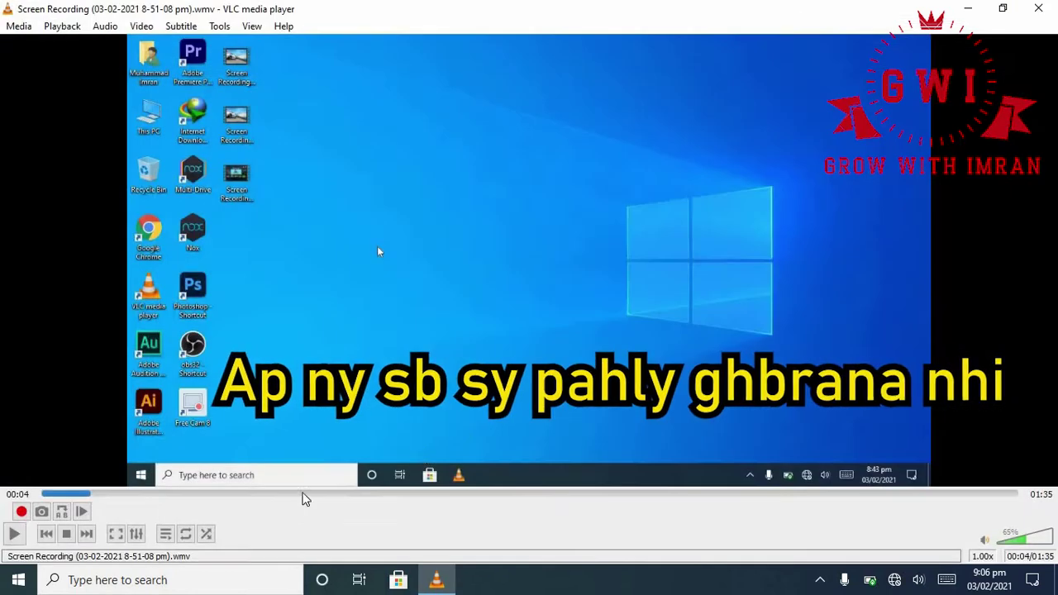
Bring up the playlist window two more times, closing it after each view
click(165, 537)
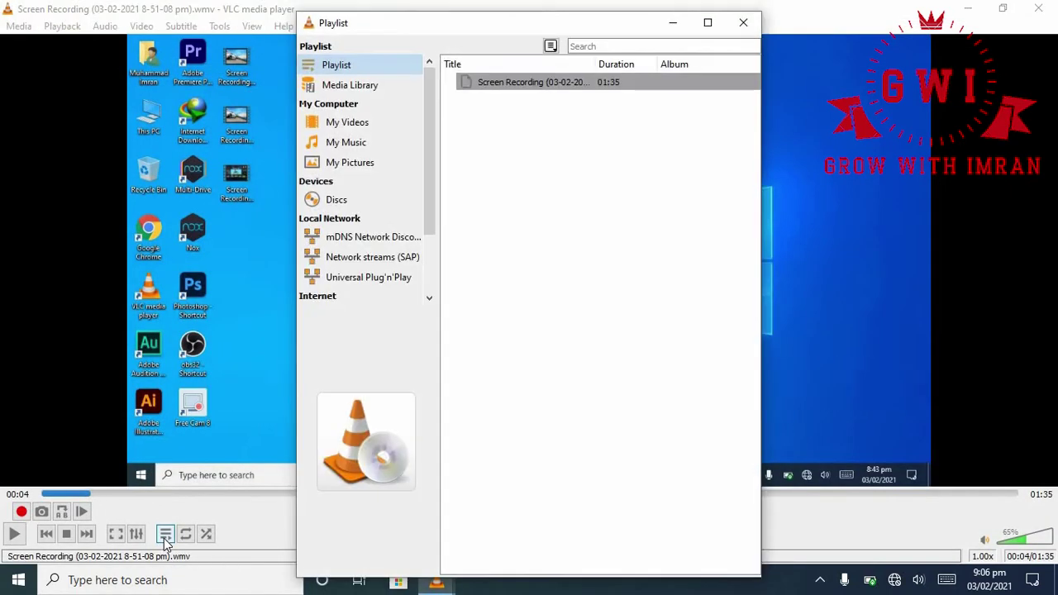
click(743, 22)
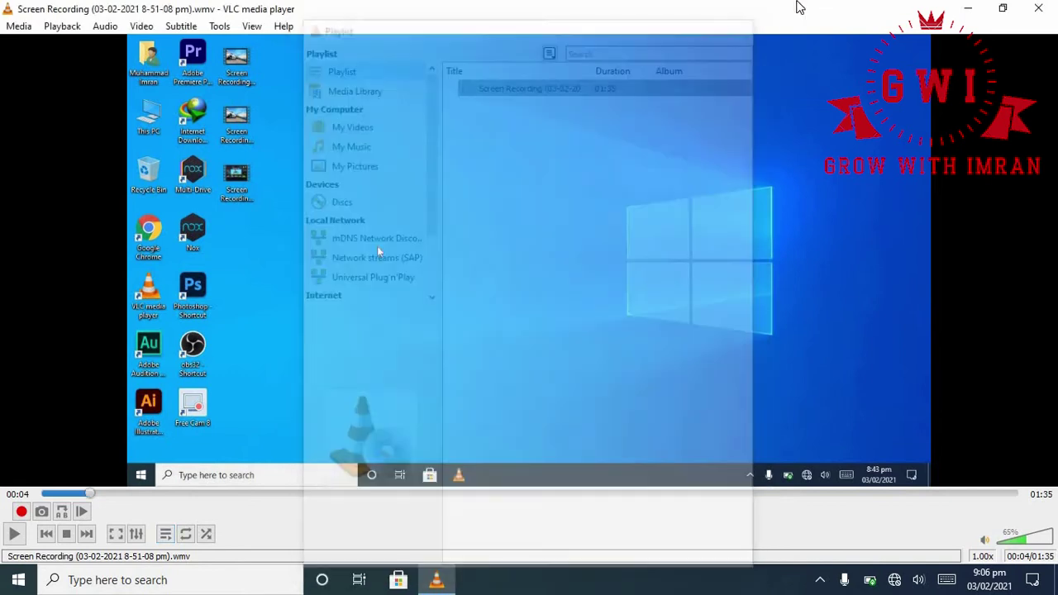
click(252, 26)
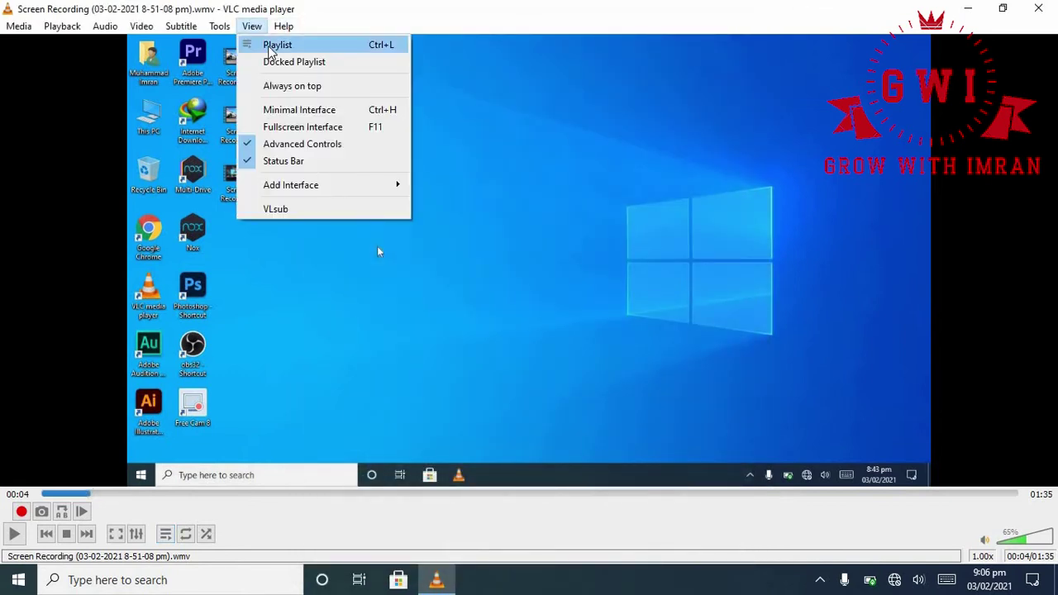
click(270, 45)
click(743, 23)
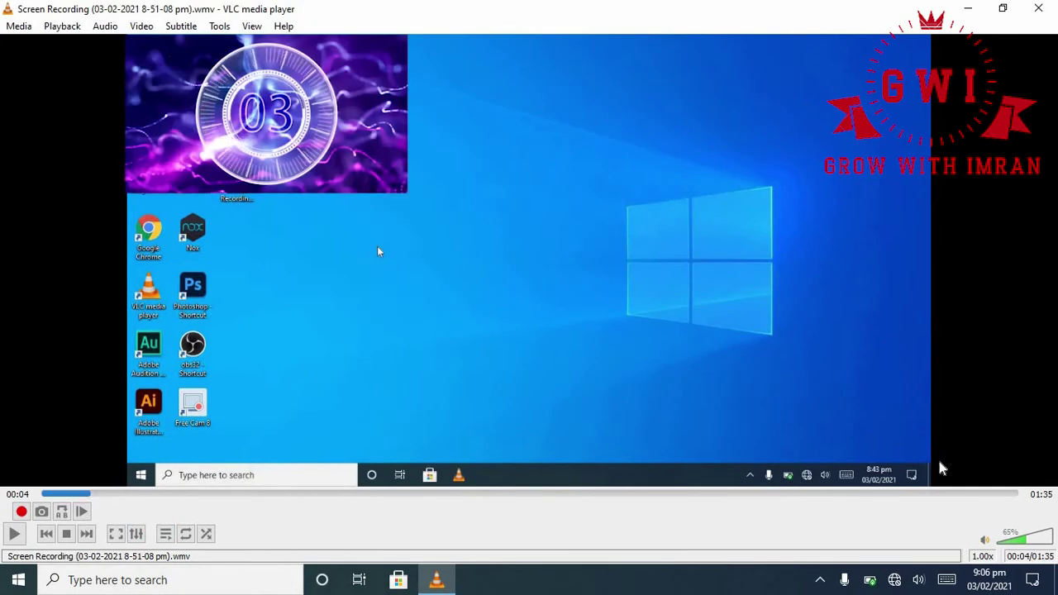
Raise the playback volume to 125% and bring it back down to 75%
scroll(1048, 533, up, 10)
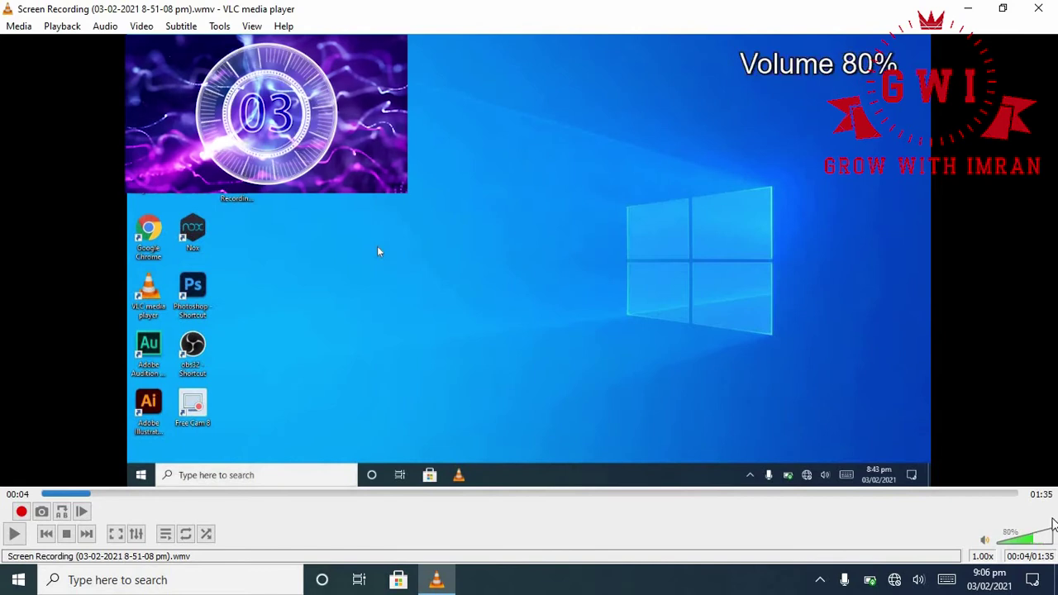
scroll(1048, 531, up, 8)
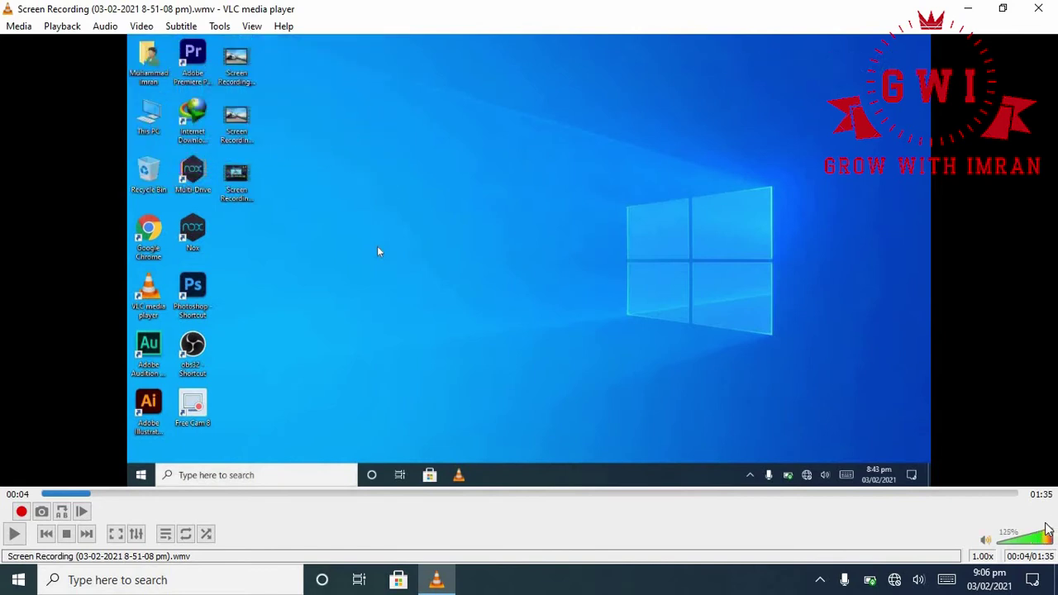
scroll(1051, 544, down, 11)
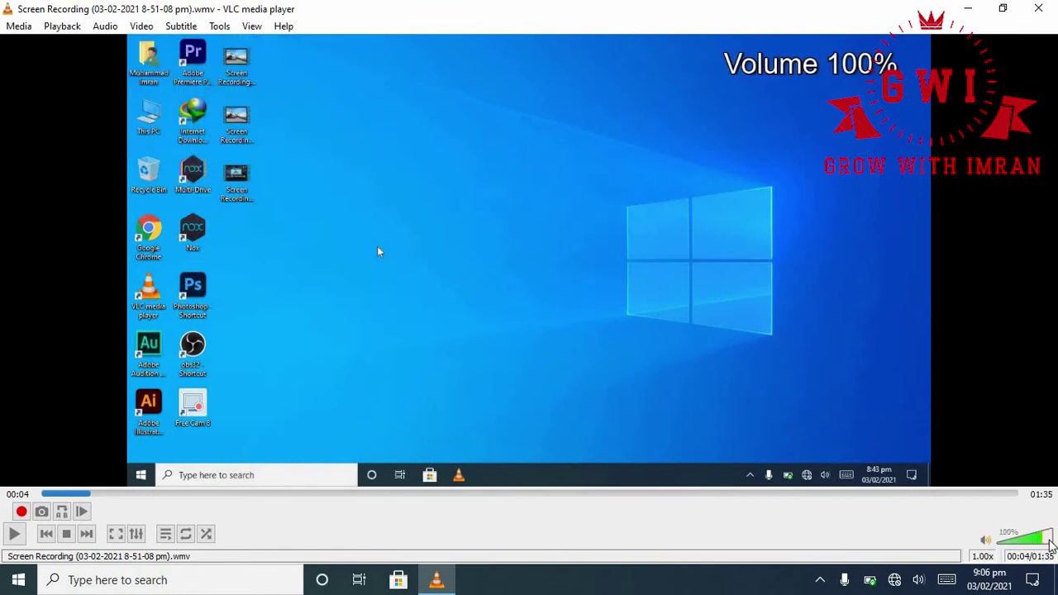
scroll(1048, 541, down, 5)
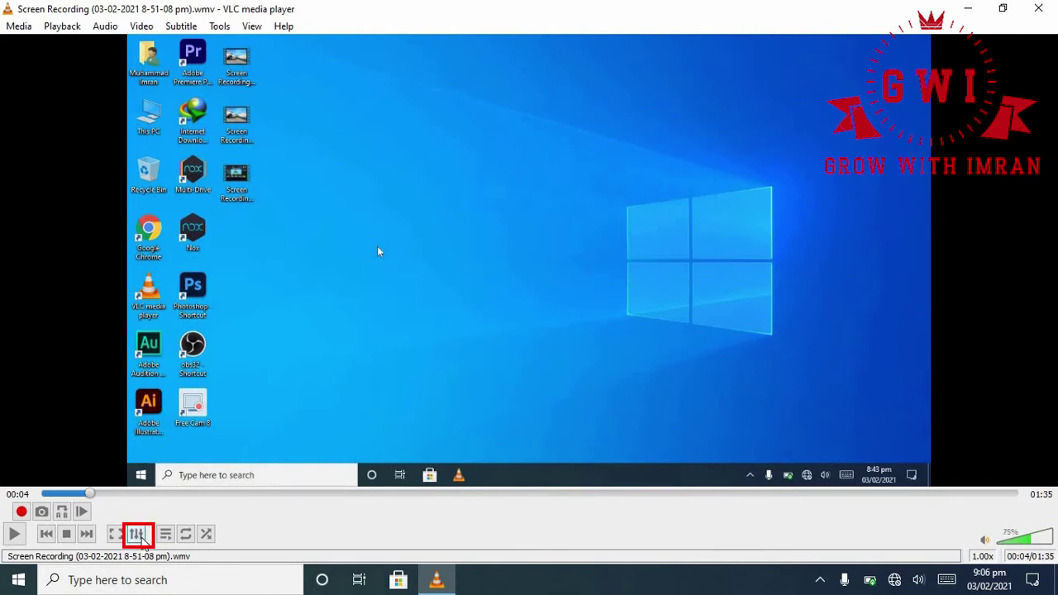
Enable the audio equalizer and raise its preamp to 20.0 dB in the adjustments and effects settings
click(137, 534)
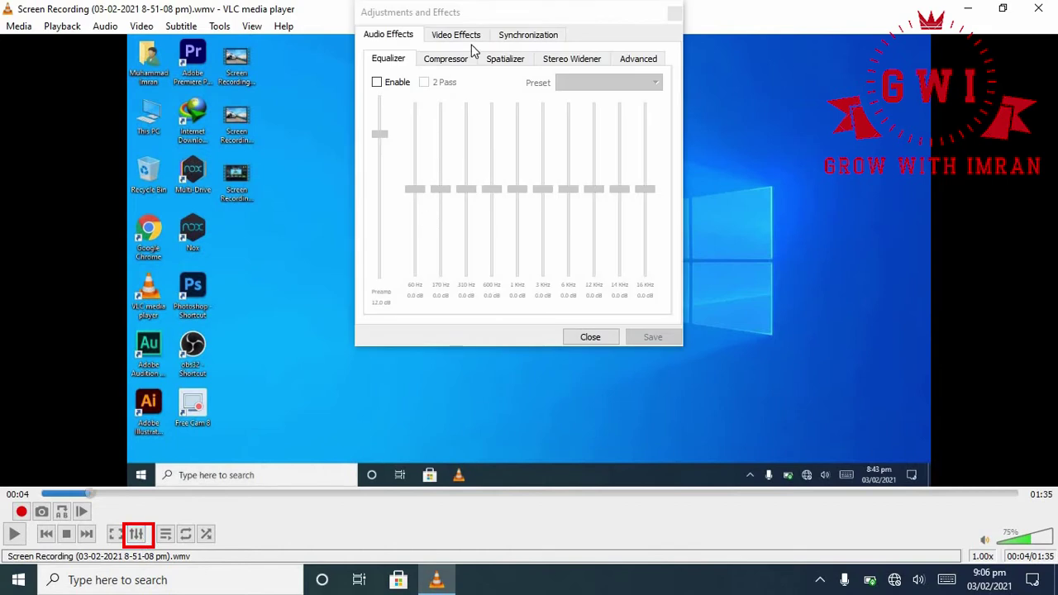
drag(512, 18, 522, 106)
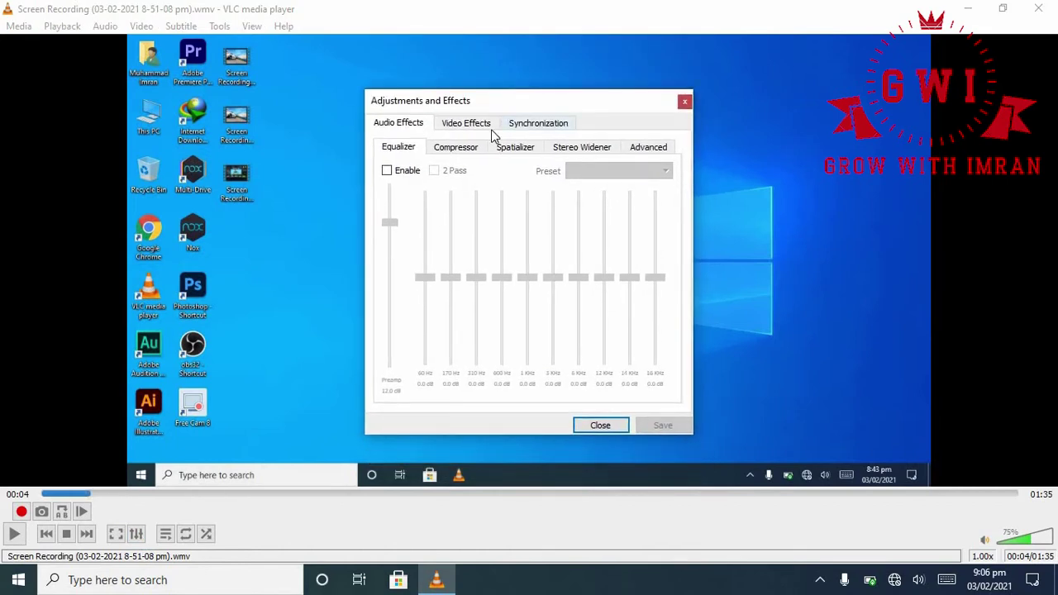
click(403, 173)
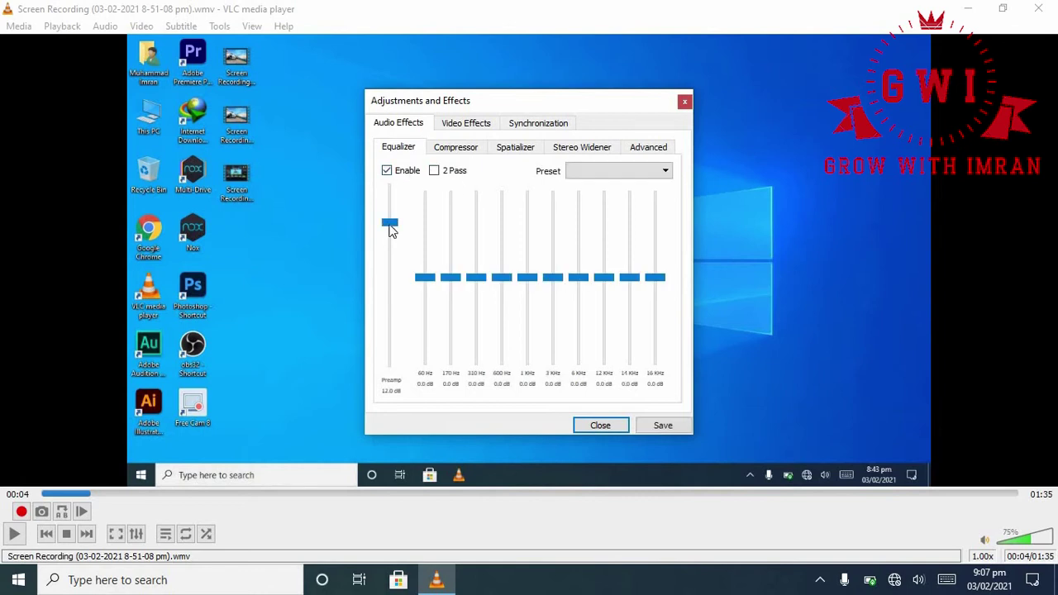
drag(390, 230, 390, 188)
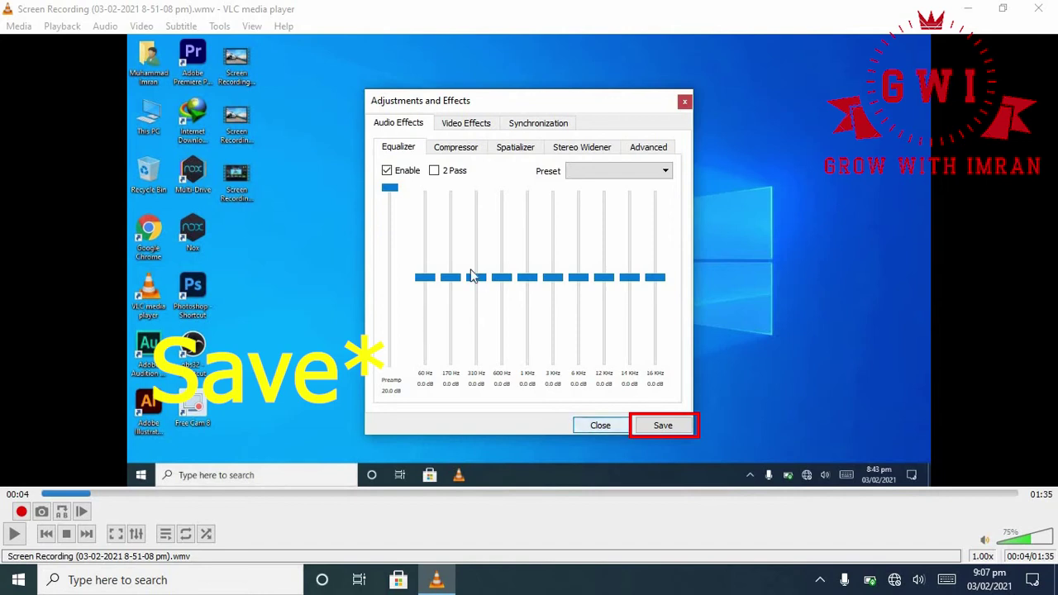
click(614, 428)
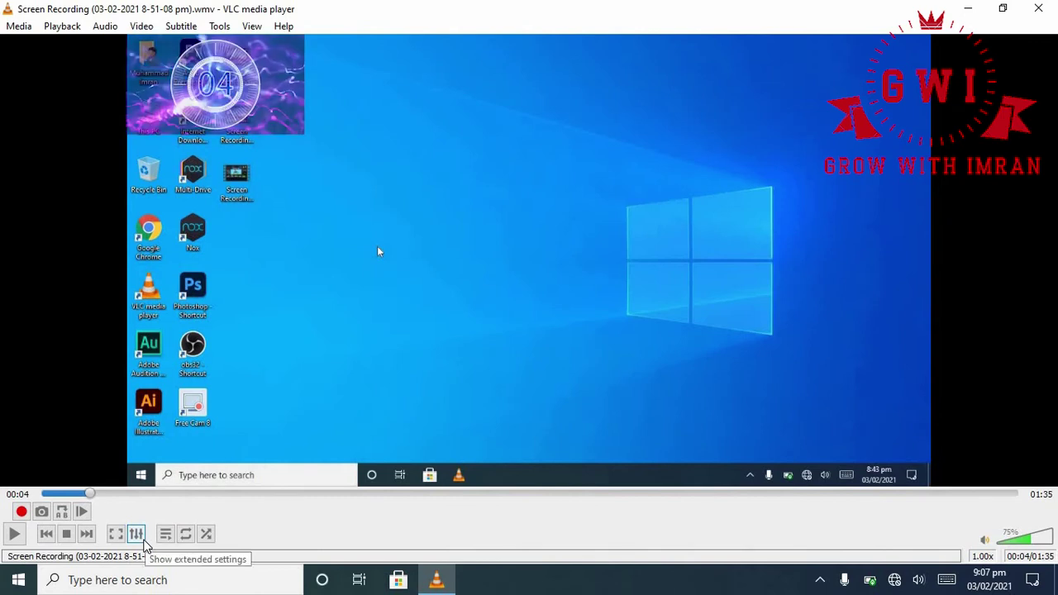
Enable free rotation of the video in the geometry effects and set the angle to 359
click(140, 537)
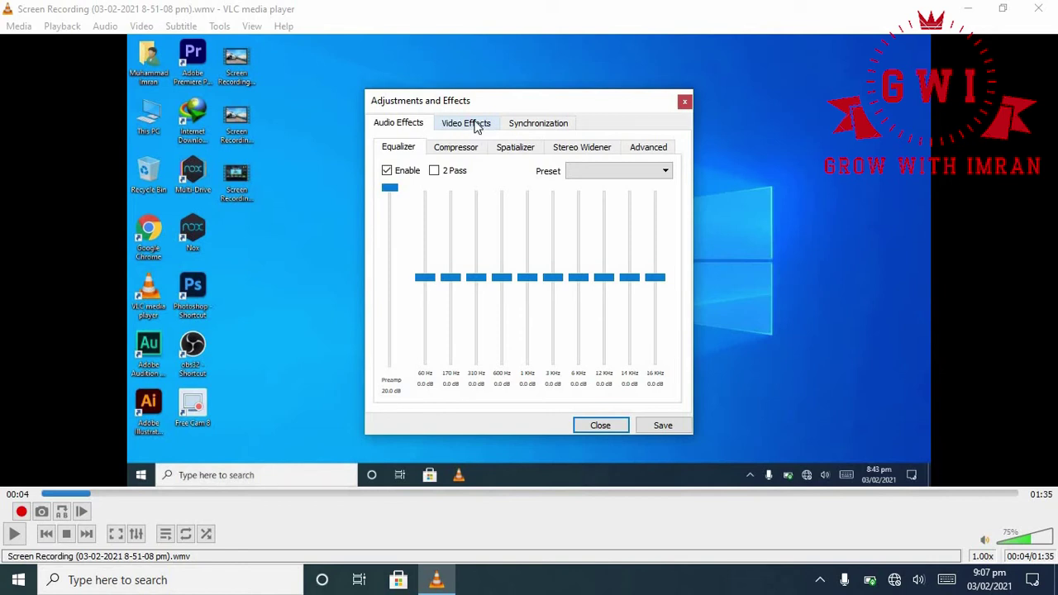
click(465, 131)
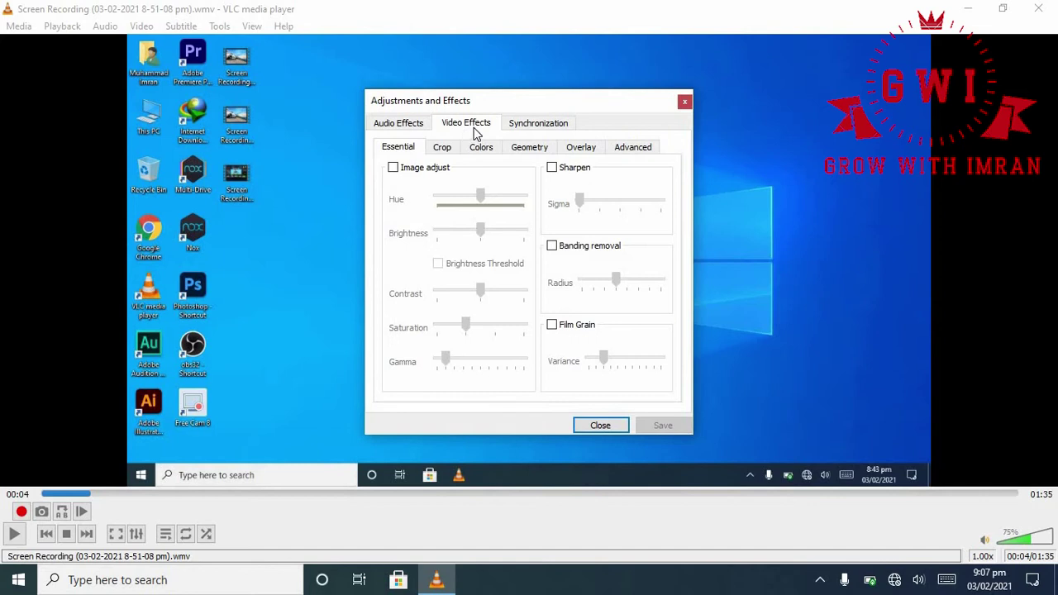
click(543, 152)
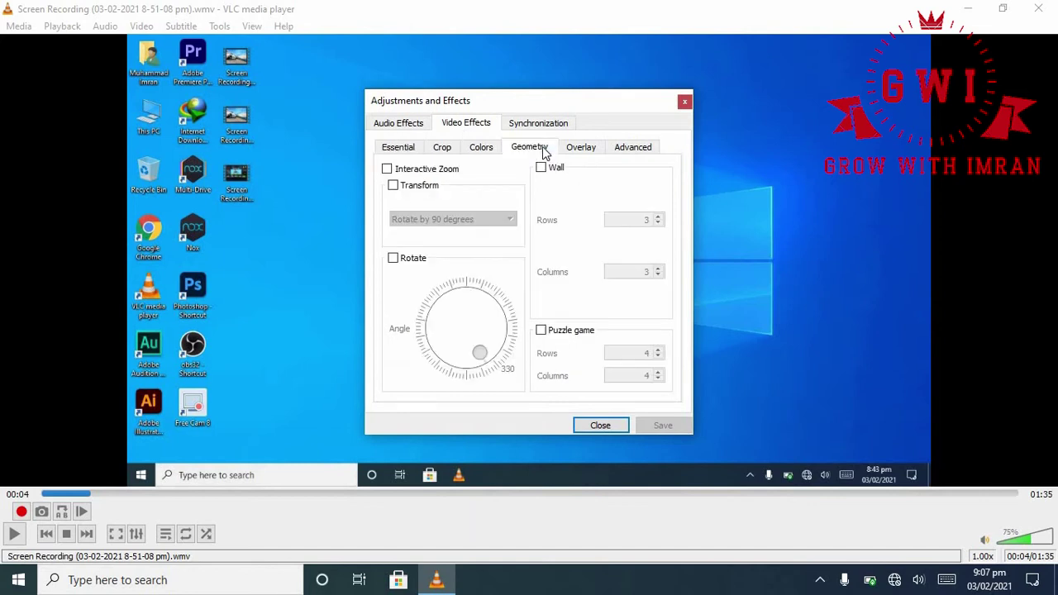
click(393, 259)
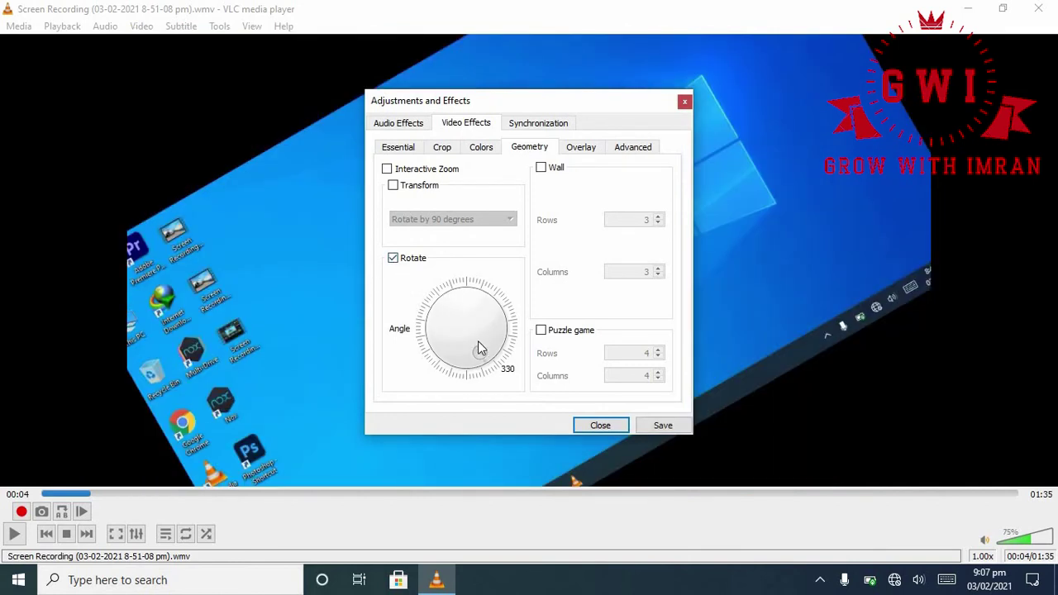
drag(479, 347, 485, 378)
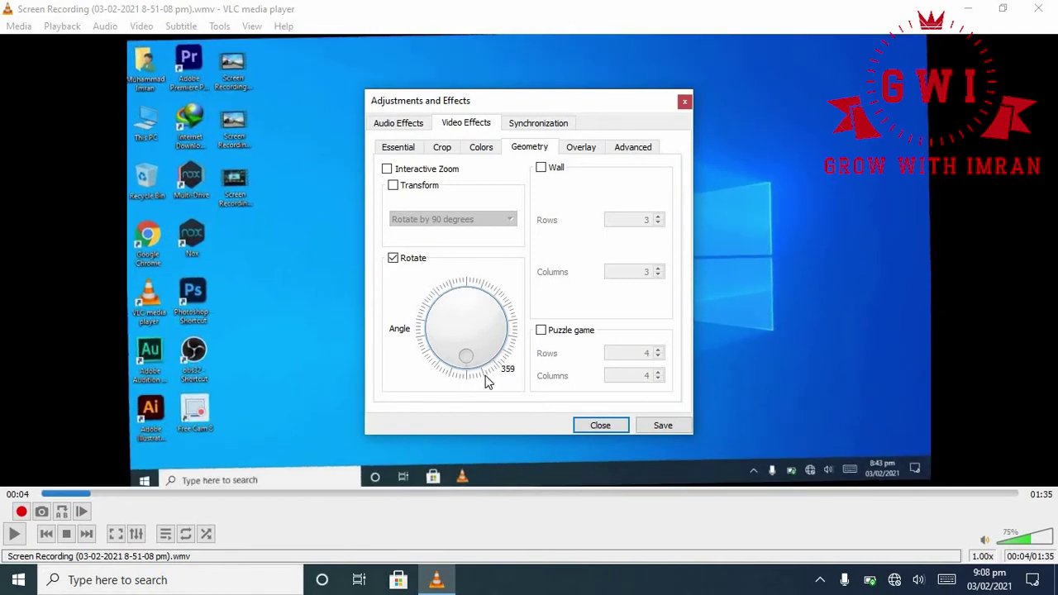
Replace the free rotation with the Transform effect, trying Rotate by 180 degrees and Flip vertically before choosing Rotate by 90 degrees
click(393, 258)
click(395, 186)
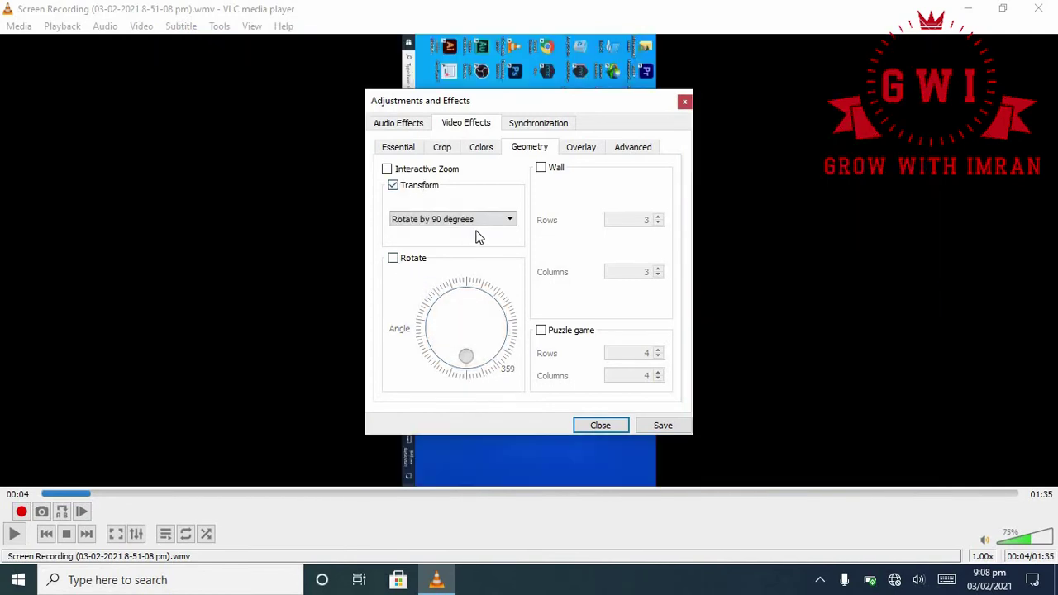
click(492, 221)
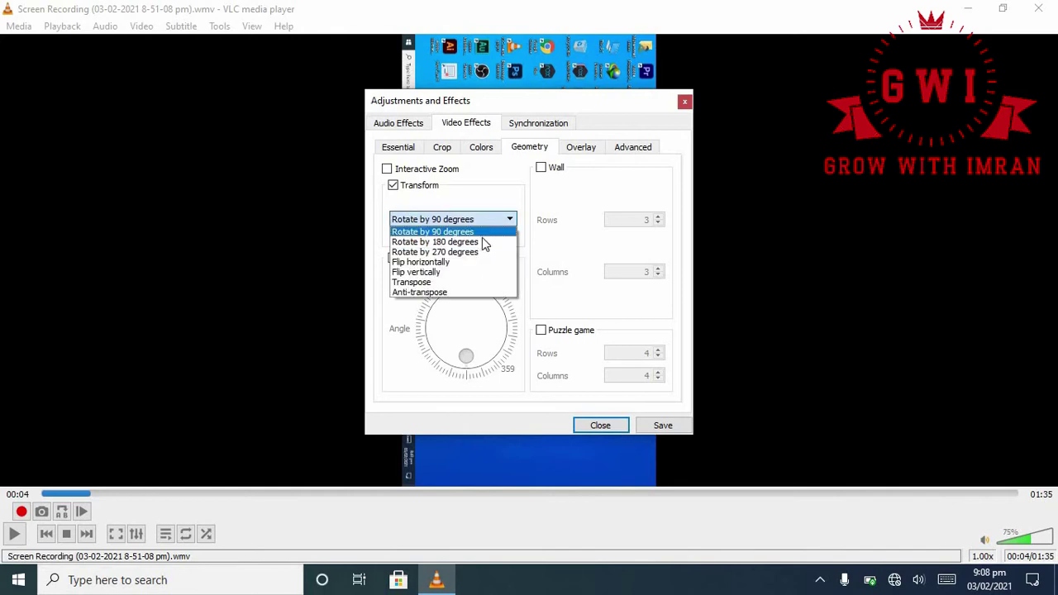
click(485, 238)
click(502, 219)
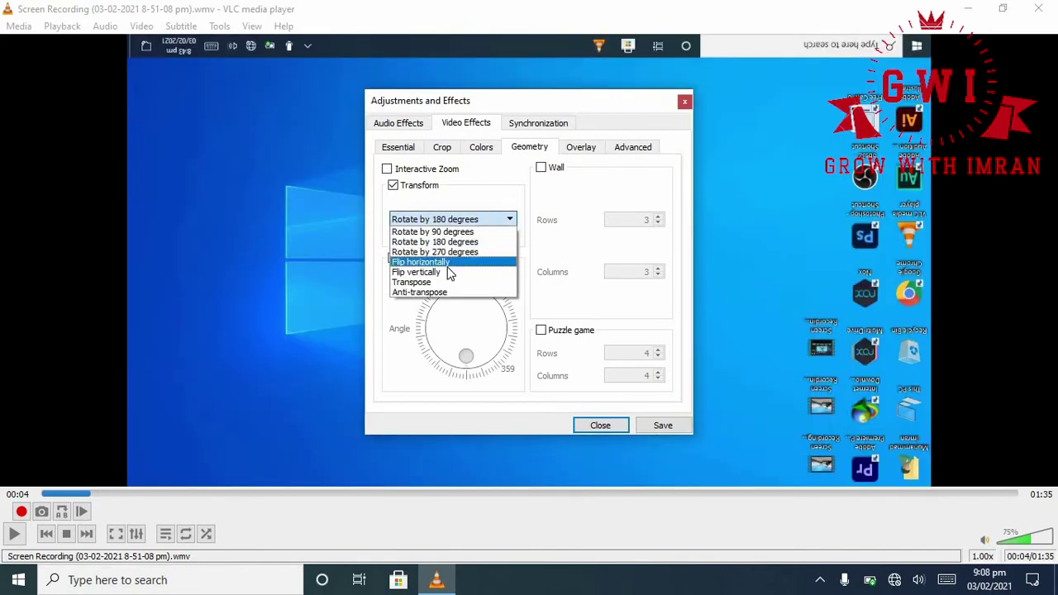
click(451, 272)
click(478, 225)
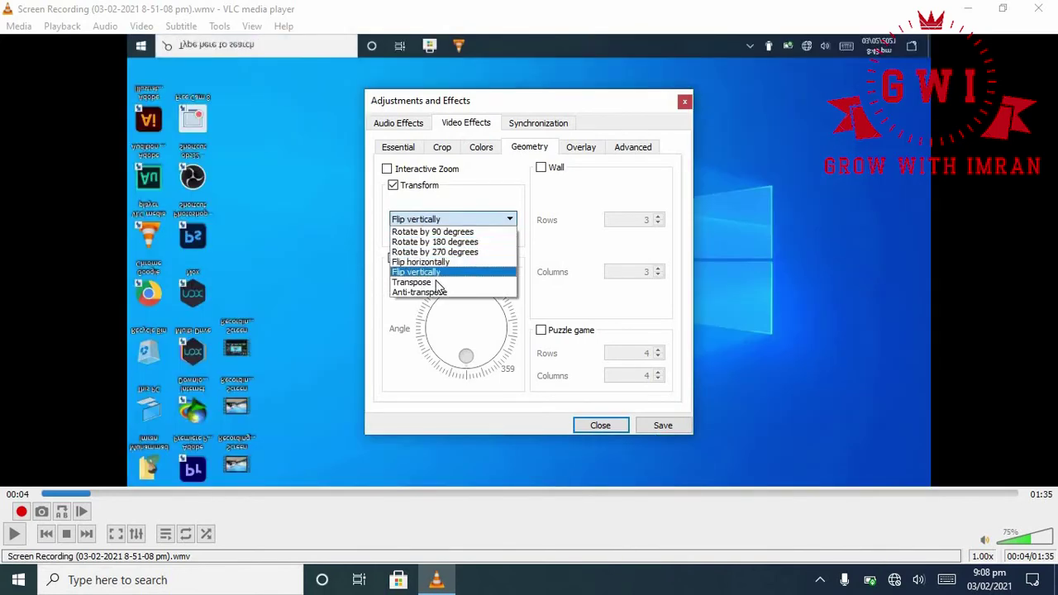
click(444, 235)
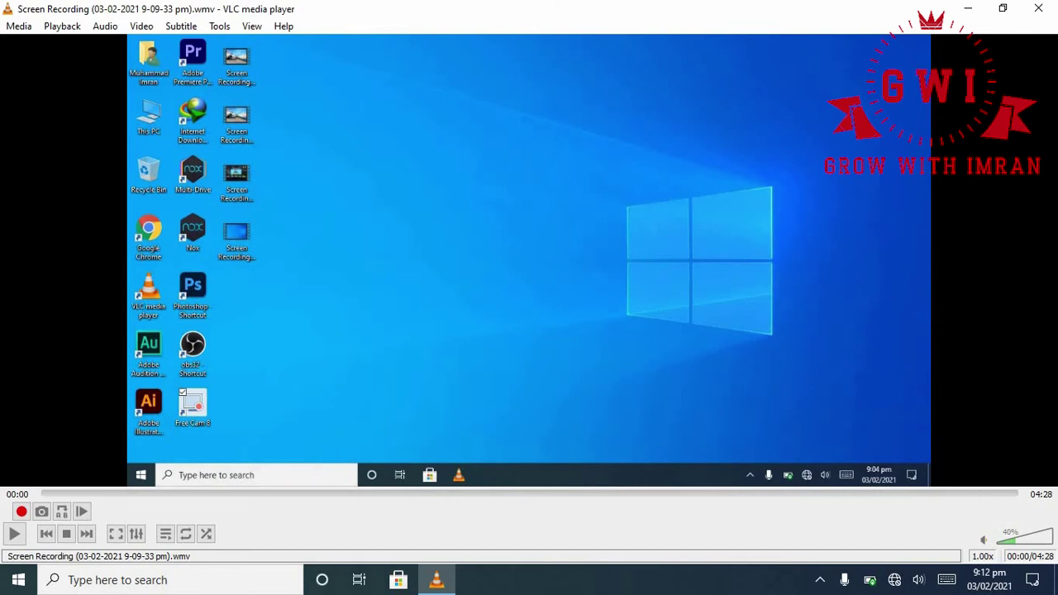
Cycle repeatedly through the open video's audio tracks, including Track 1
key(b)
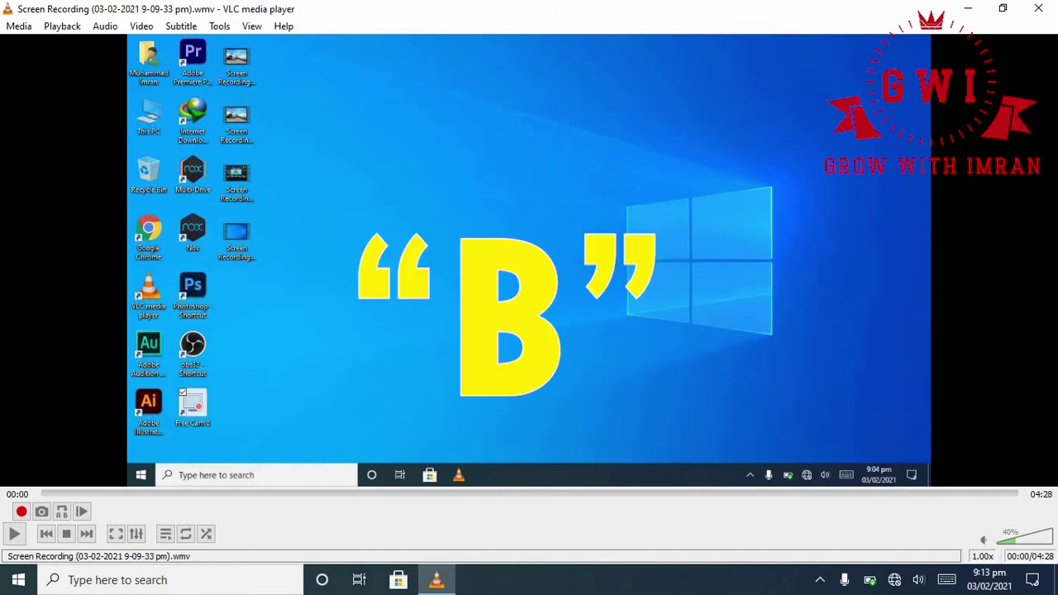
key(b)
key(b)
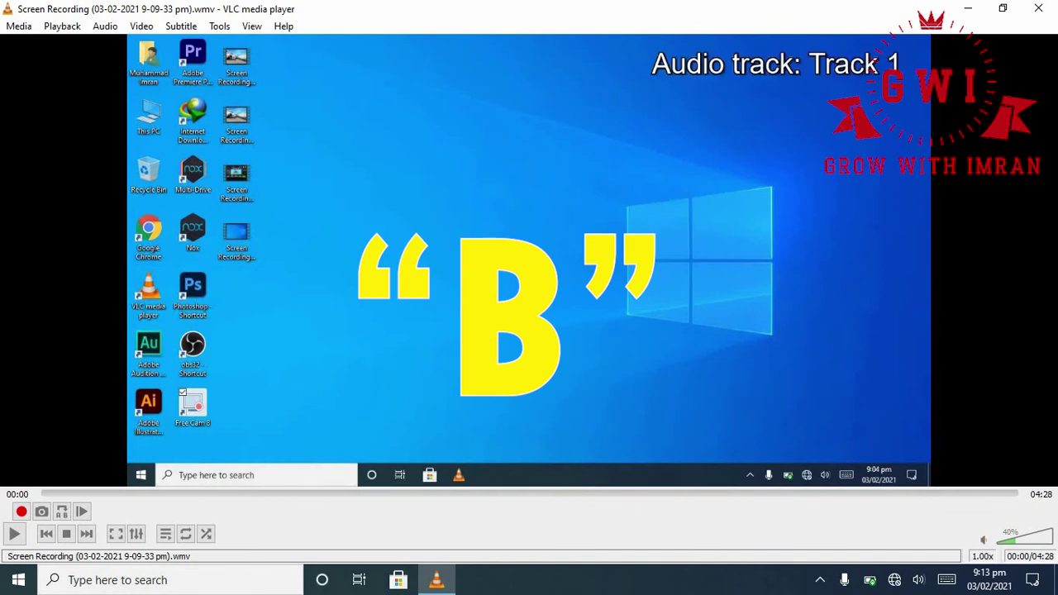
key(b)
key(b)
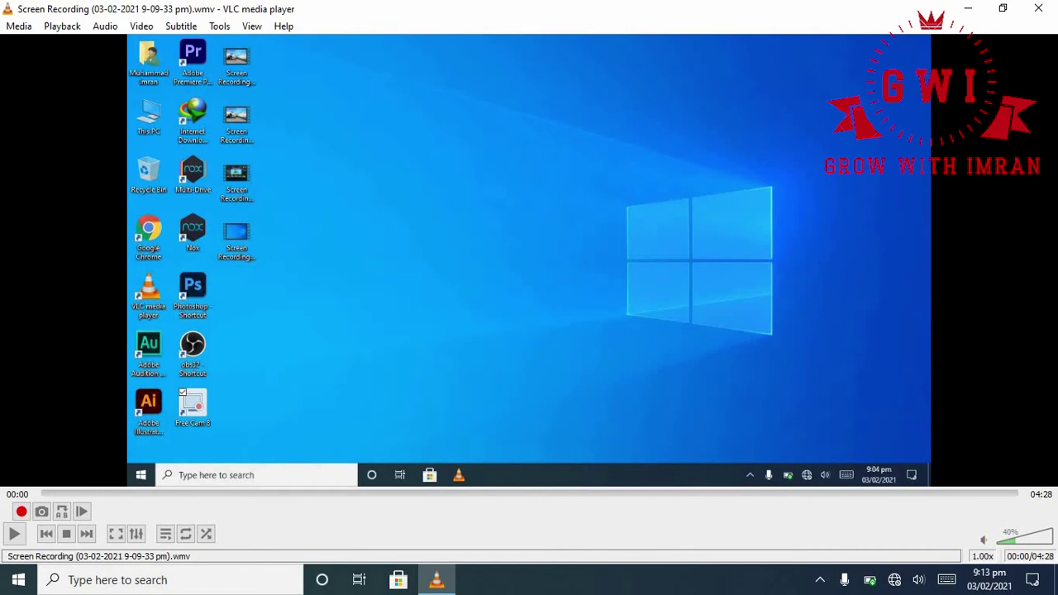
key(b)
Switch the video to full screen and back to the normal window several times
double_click(535, 289)
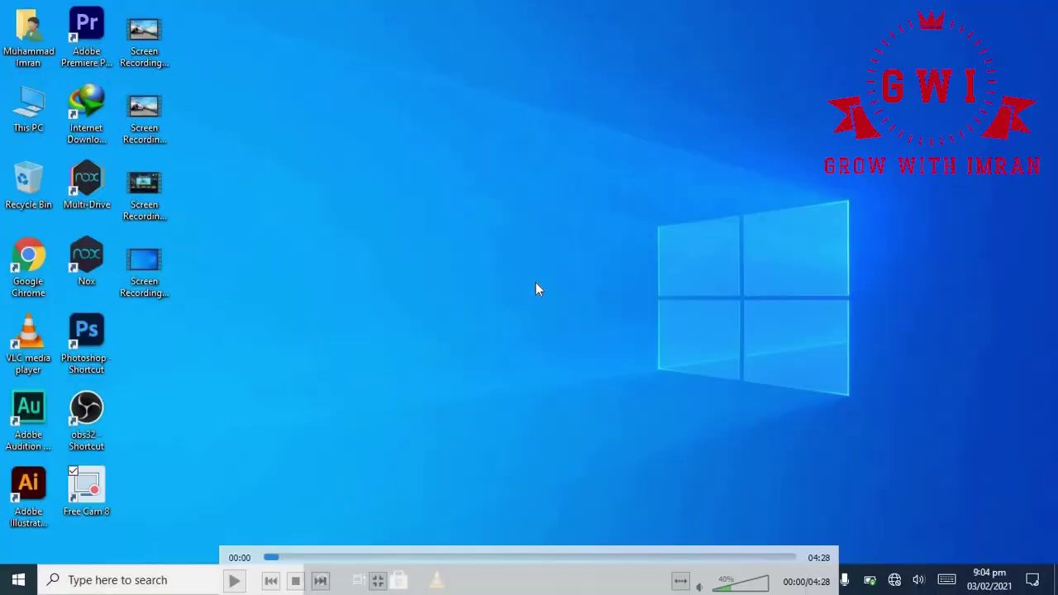
click(377, 581)
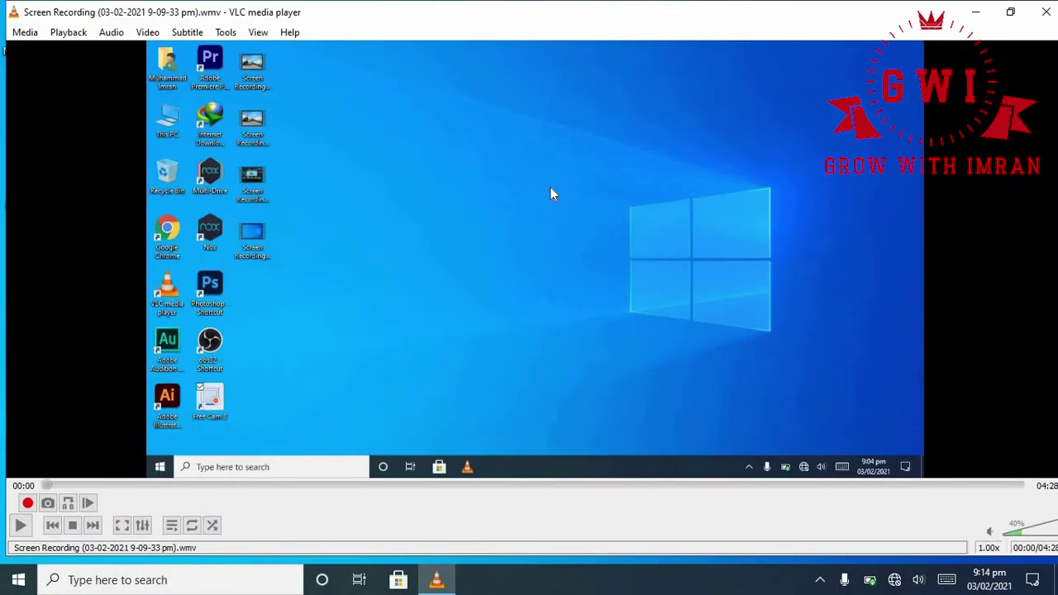
double_click(551, 188)
double_click(553, 213)
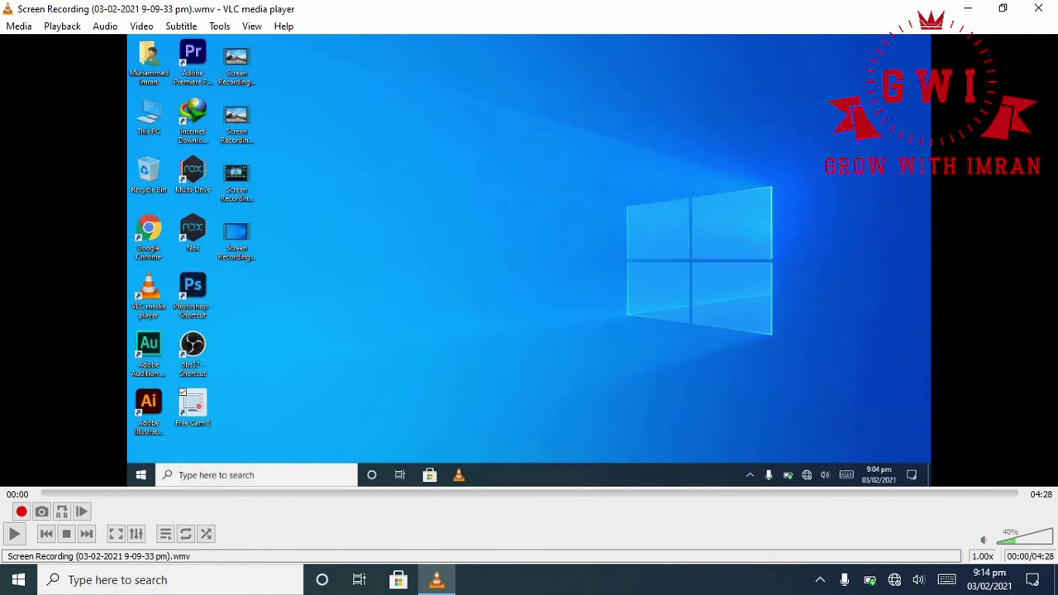
key(f)
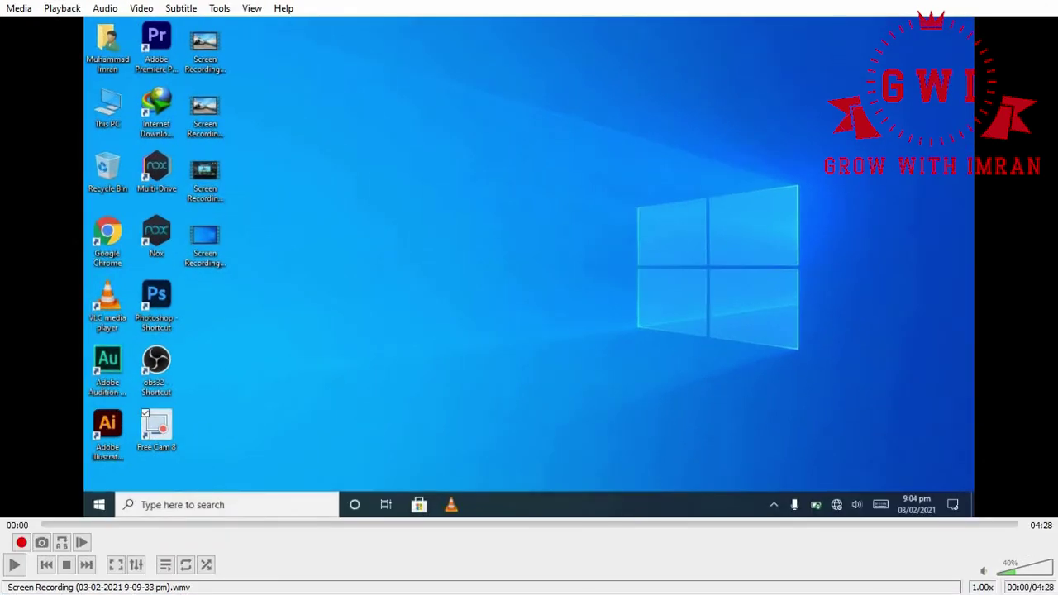
key(f)
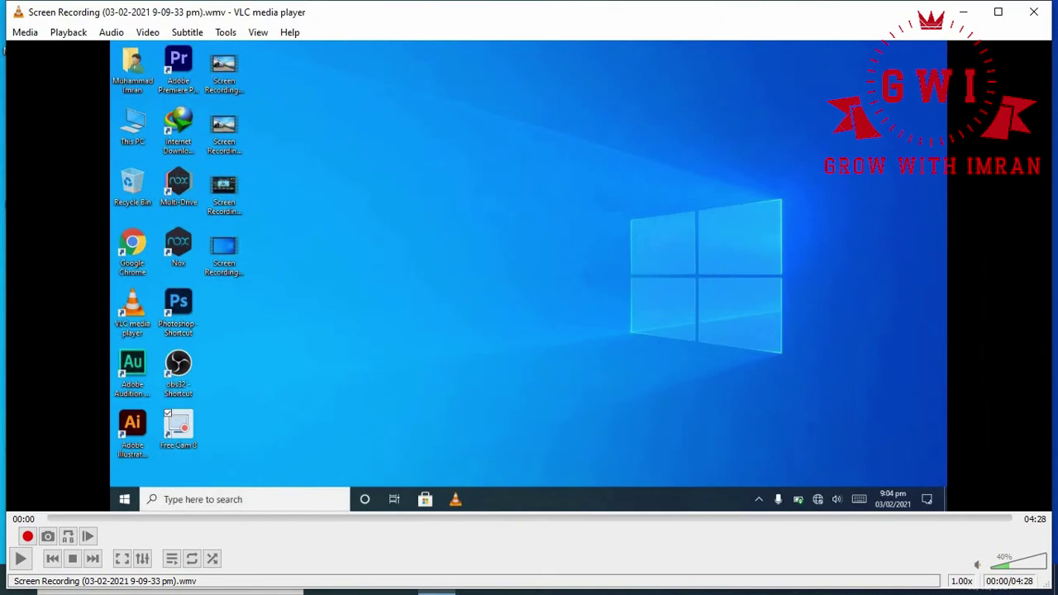
key(f)
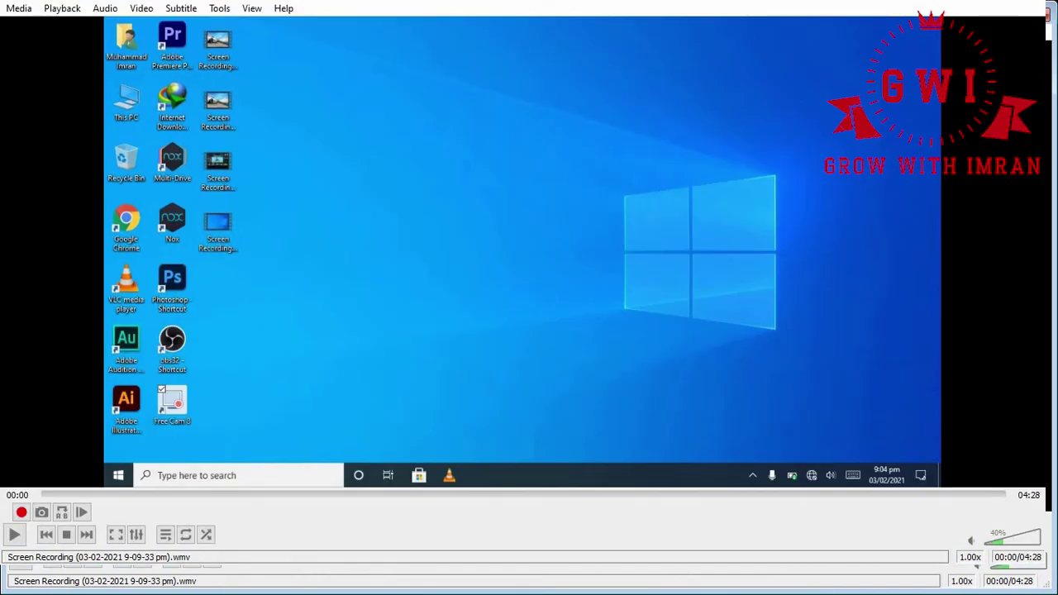
key(Escape)
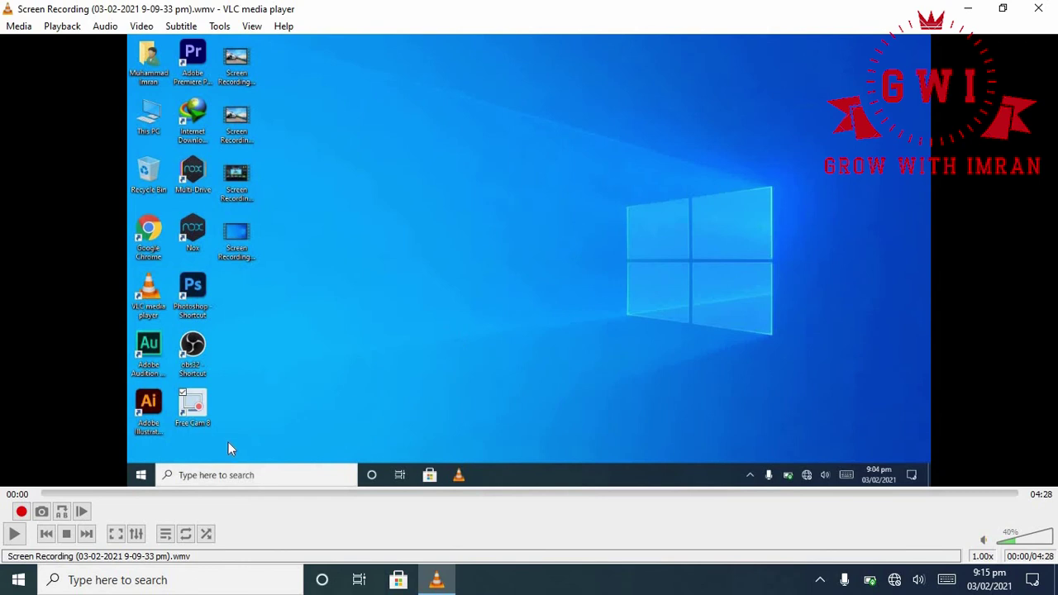
Seek the video to 00:52 and minimize the player window to show the desktop
click(232, 493)
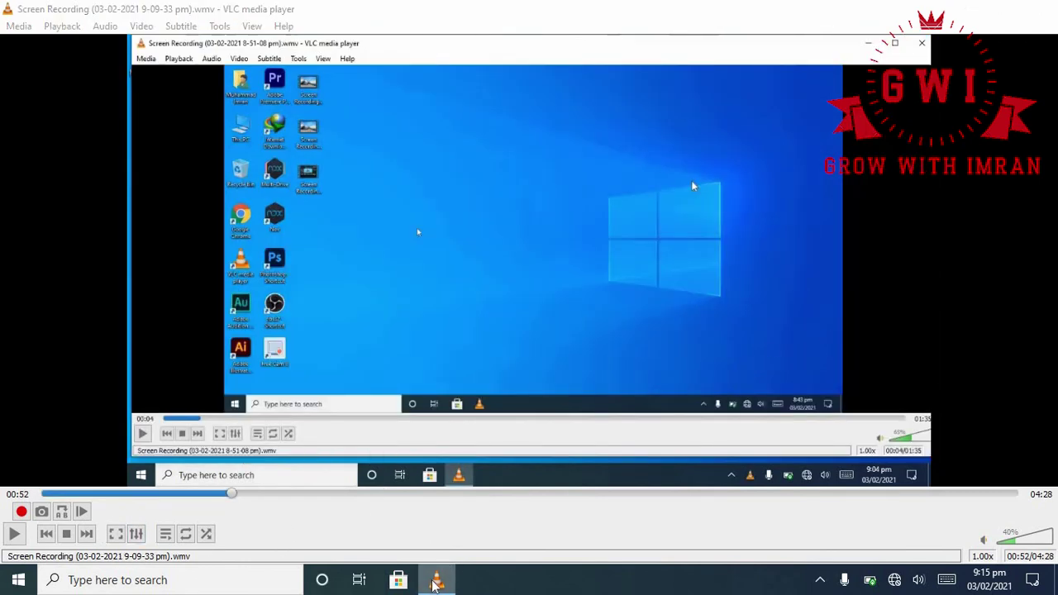
click(436, 583)
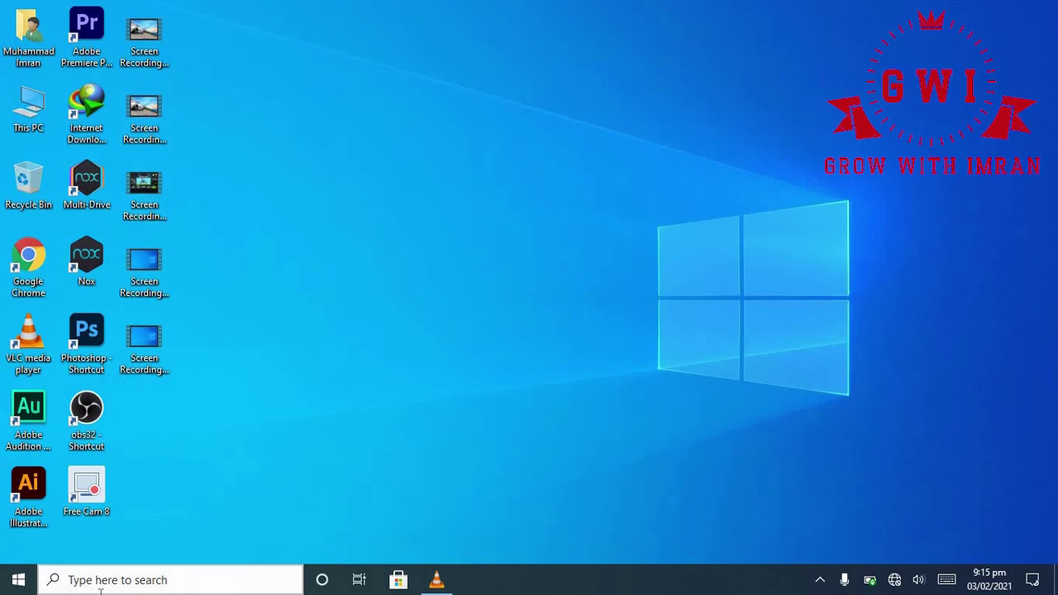
click(436, 579)
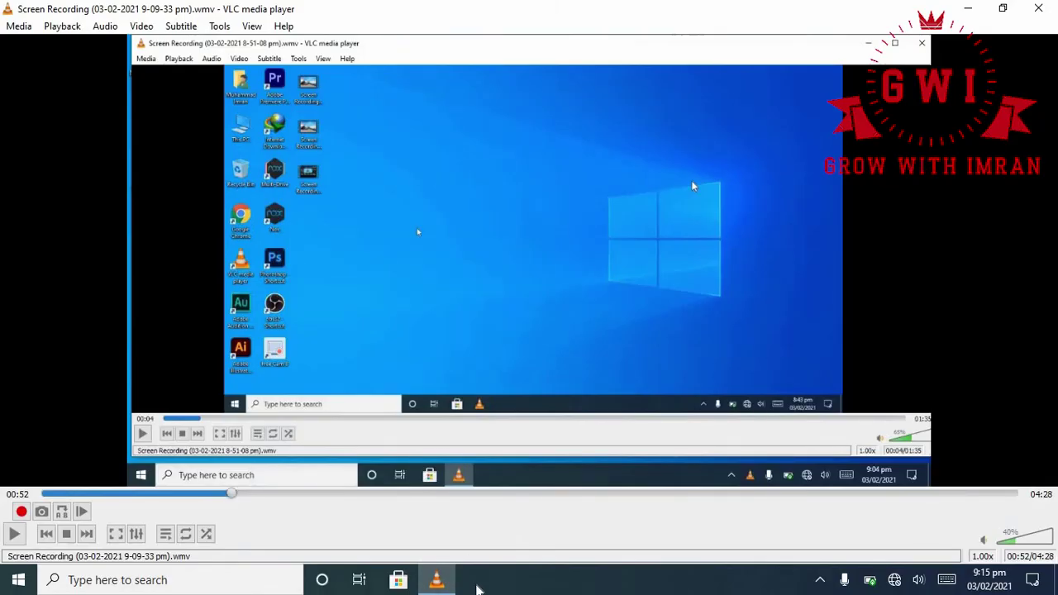
click(436, 583)
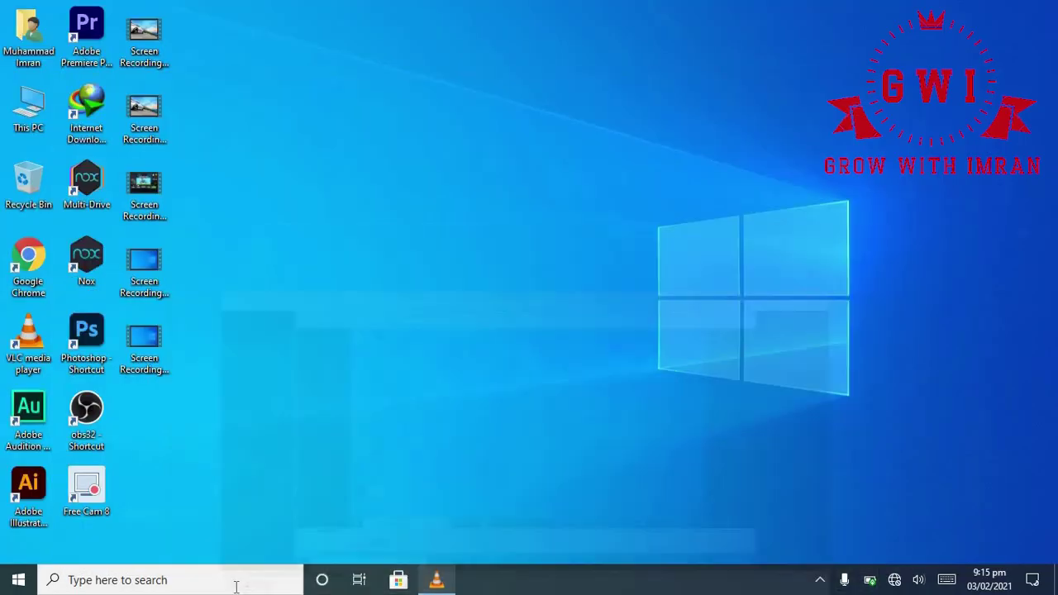
click(18, 581)
key(Escape)
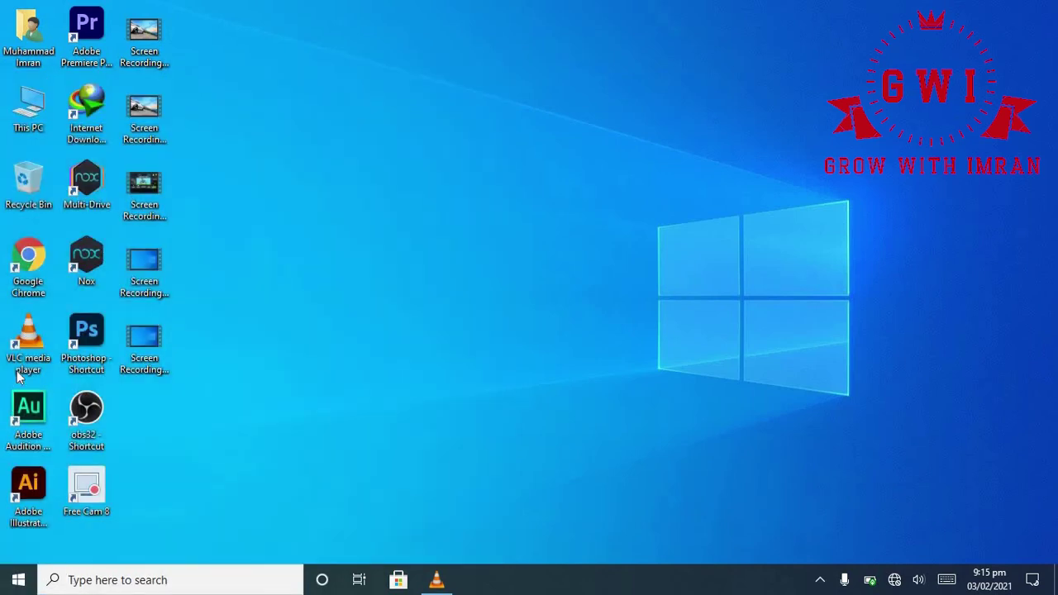
Open a second, empty VLC media player window from the desktop and minimize it
click(24, 347)
double_click(24, 348)
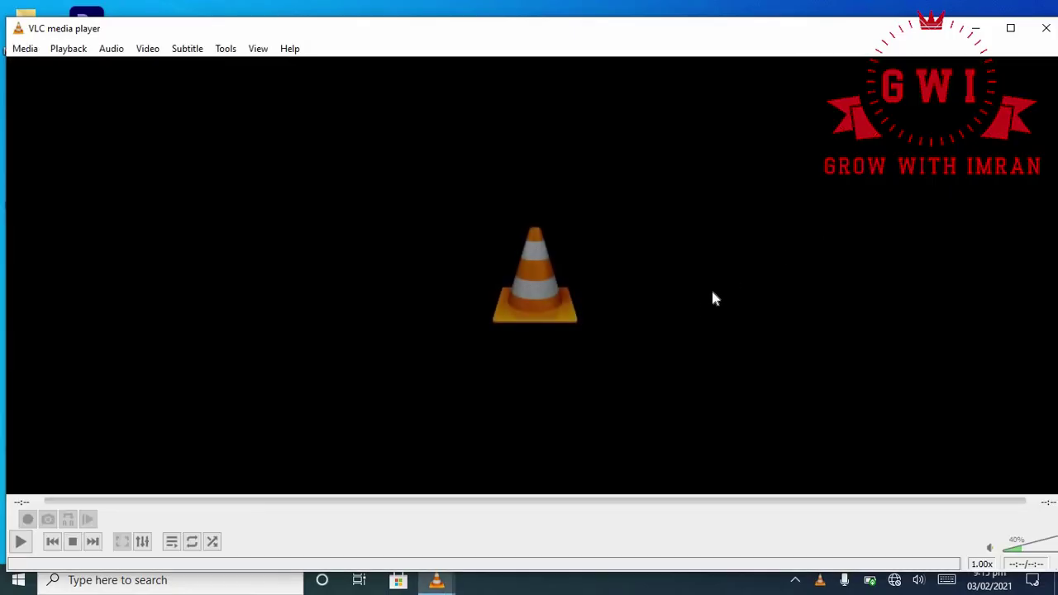
click(975, 28)
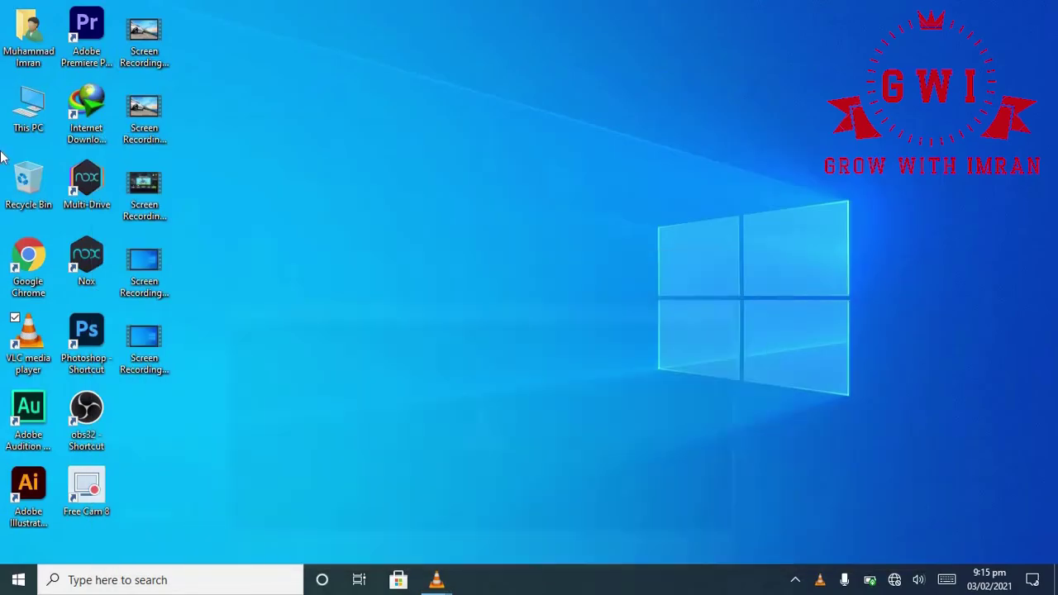
drag(145, 42, 433, 562)
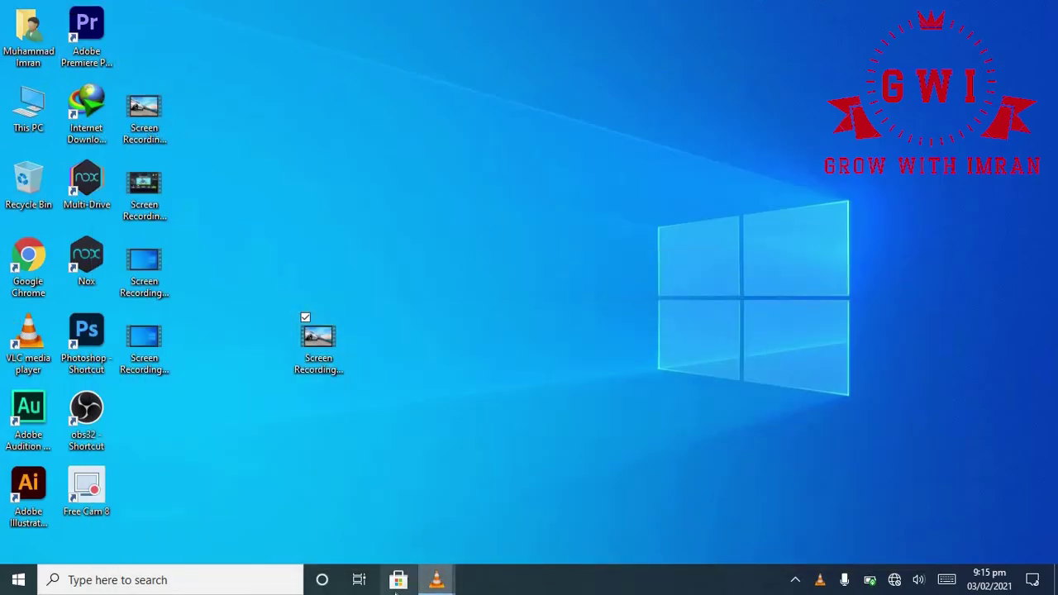
right_click(433, 580)
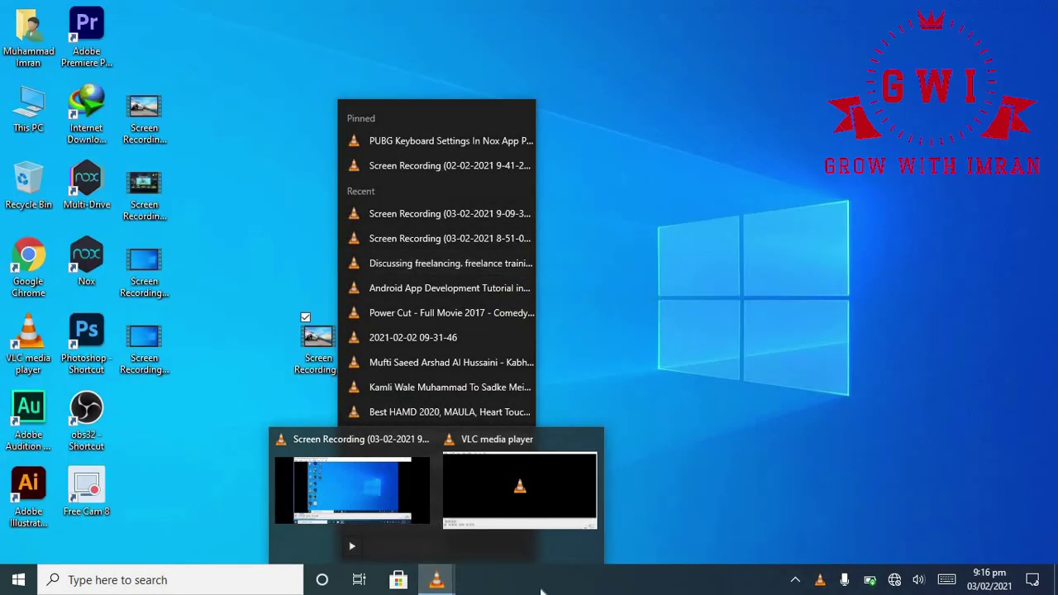
click(524, 512)
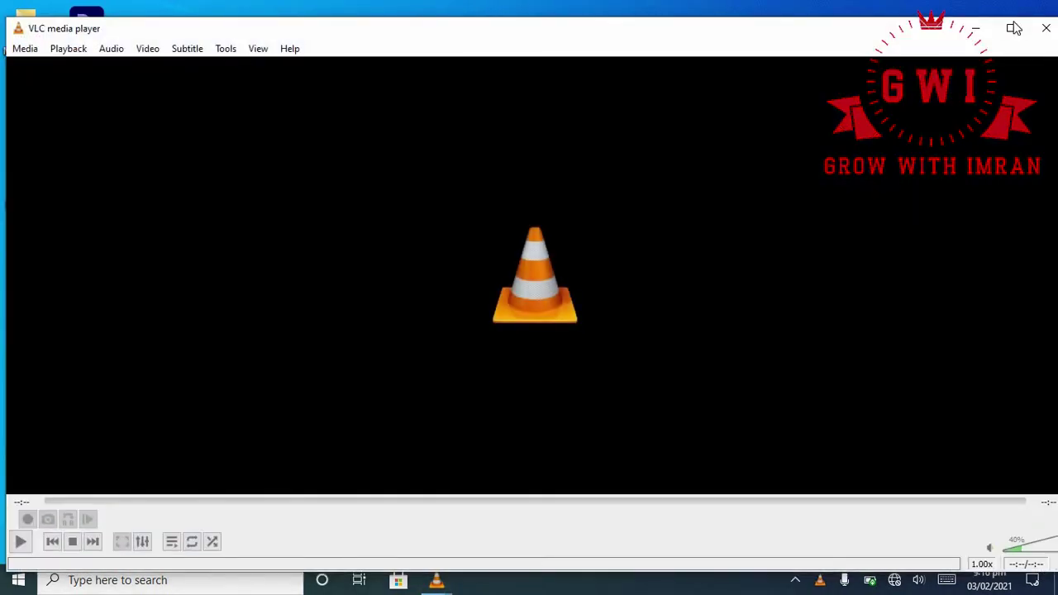
click(1014, 28)
click(1002, 6)
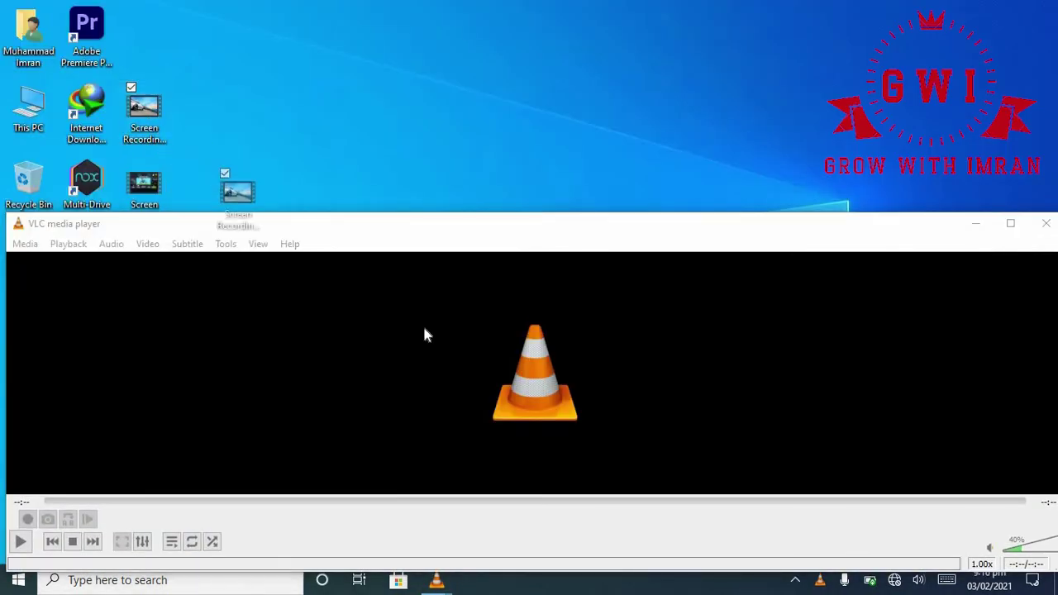
drag(424, 335, 437, 342)
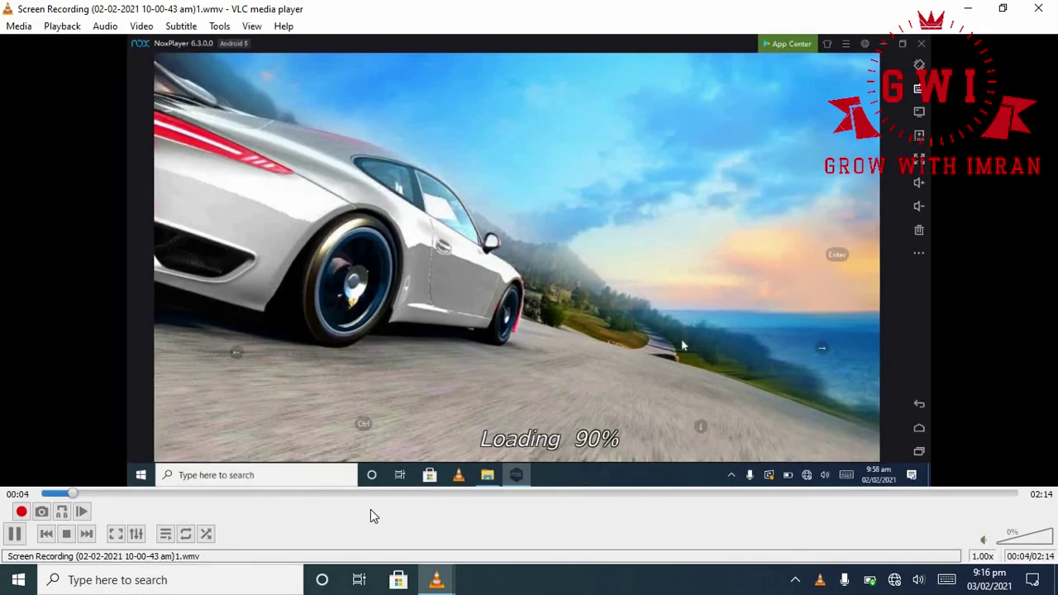
click(376, 494)
Switch to the paused recording's player window and back to the racing-game recording, and close the racing-game window
mouse_move(436, 579)
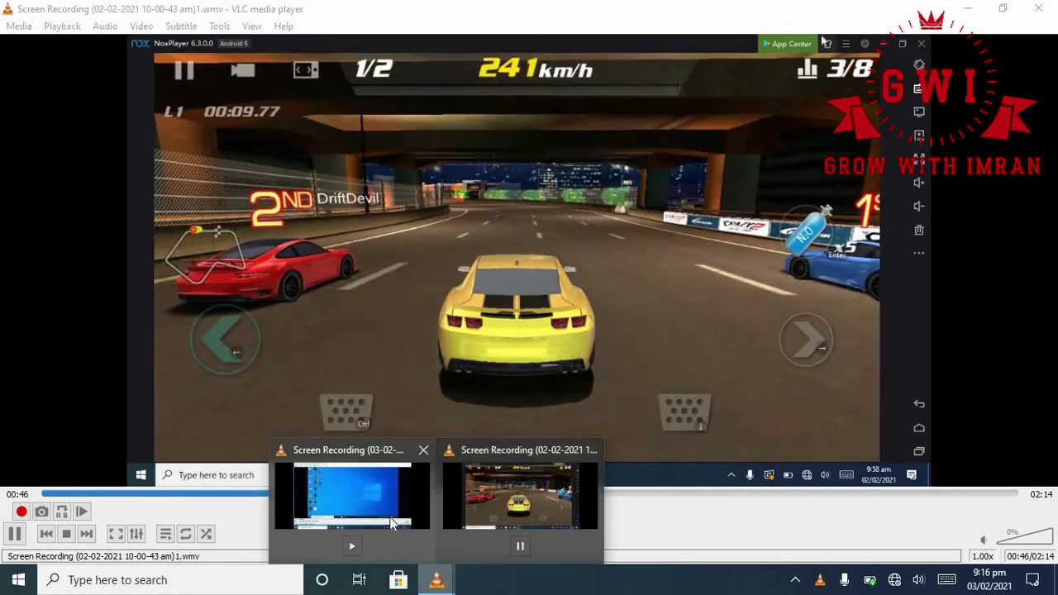
click(392, 523)
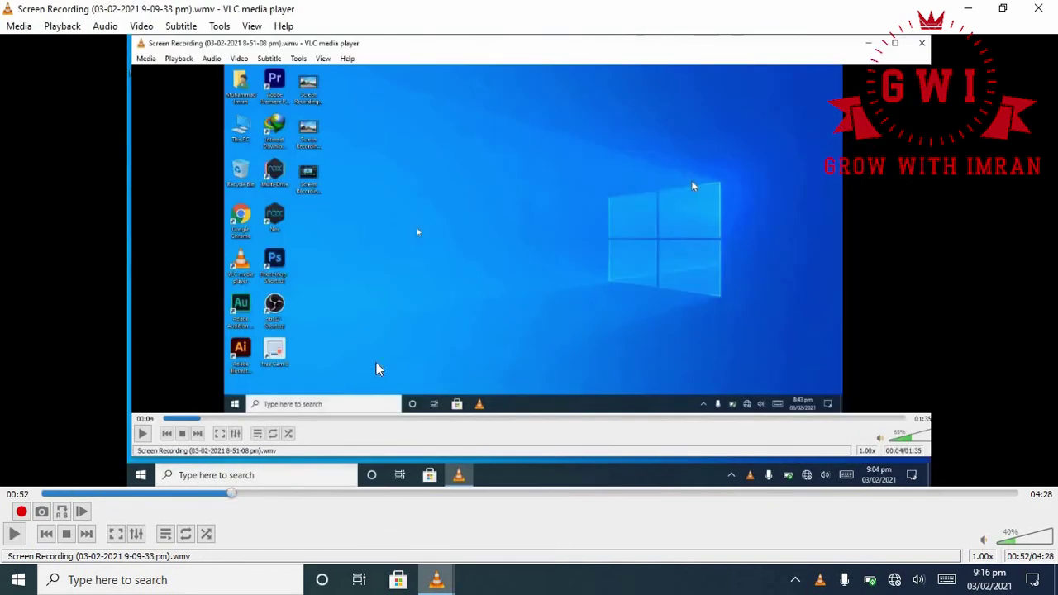
mouse_move(436, 579)
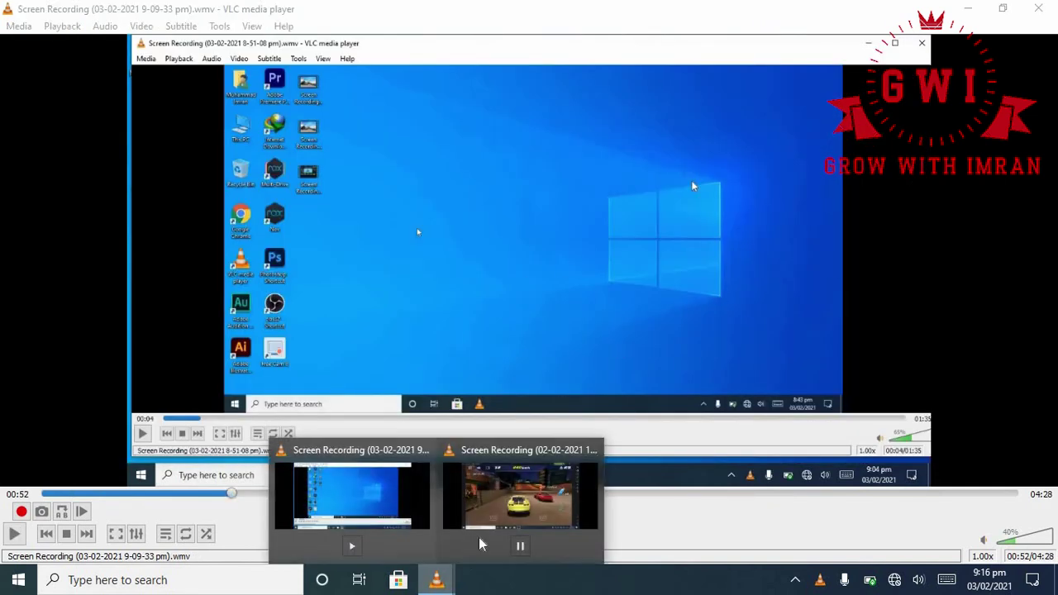
click(508, 499)
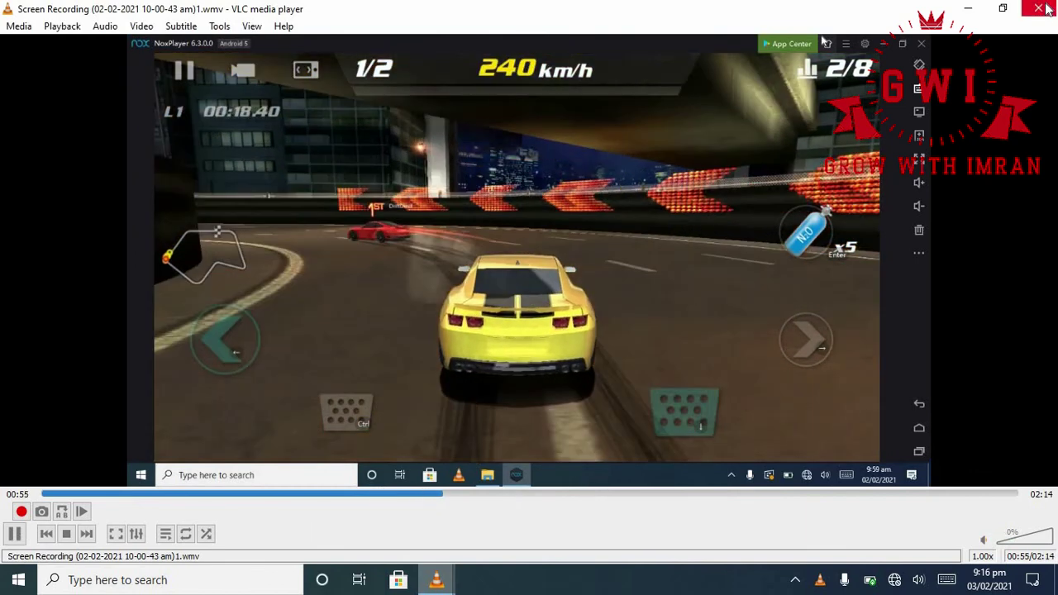
click(1039, 8)
click(1039, 9)
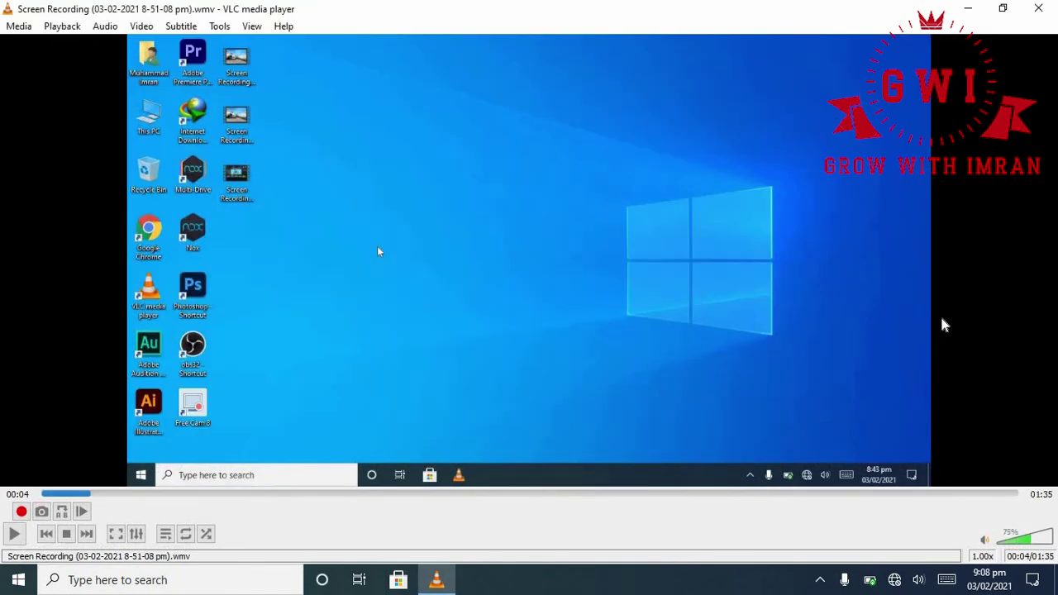